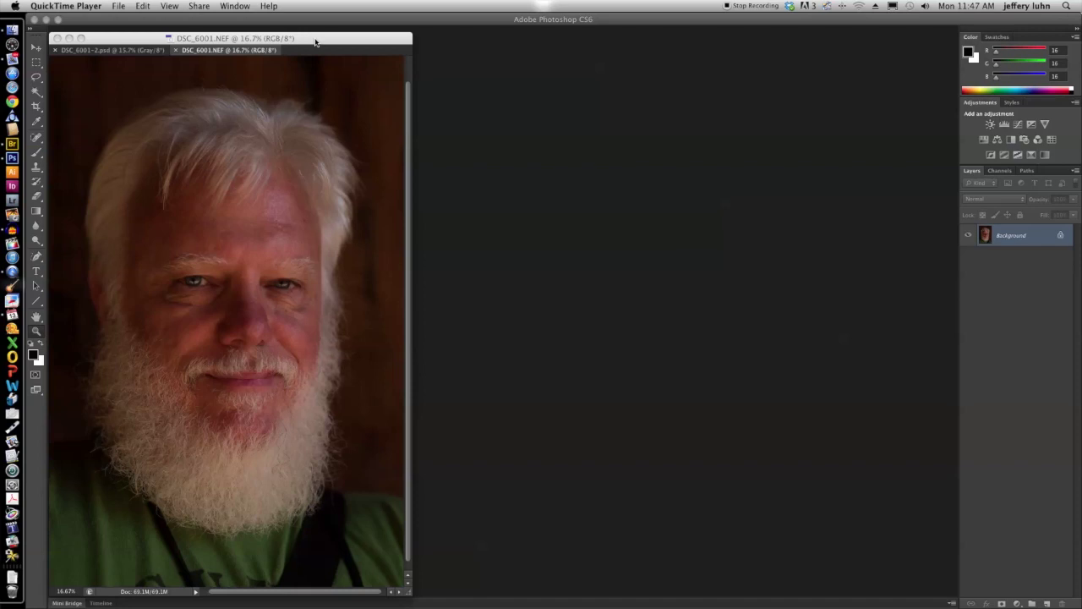
Step: Compare the finished grayscale portrait DSC_6001-2.psd with the original colour file DSC_6001.NEF
click(109, 52)
click(109, 51)
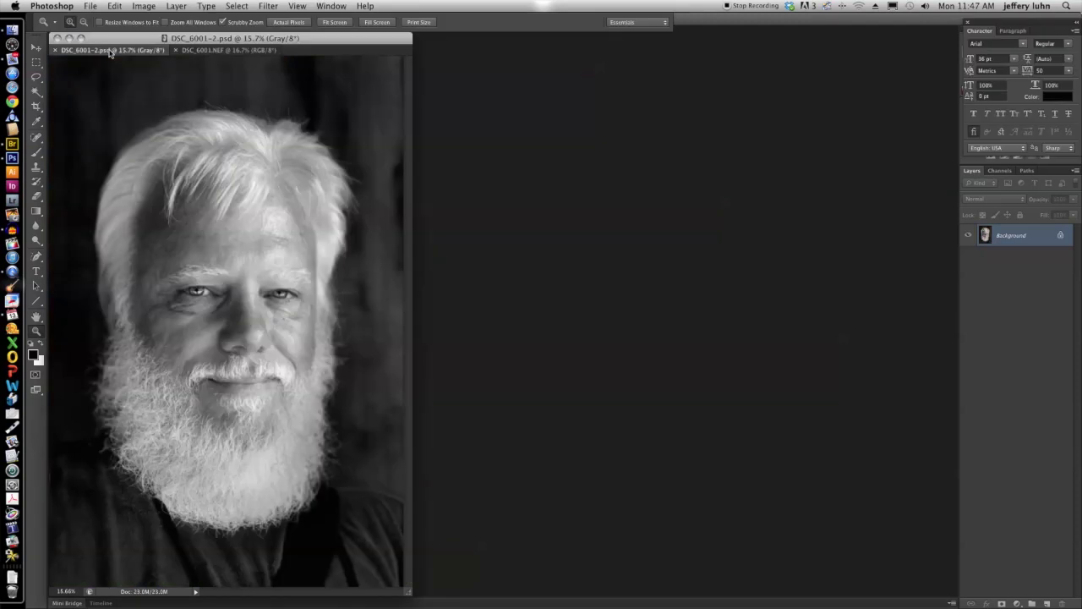
click(209, 52)
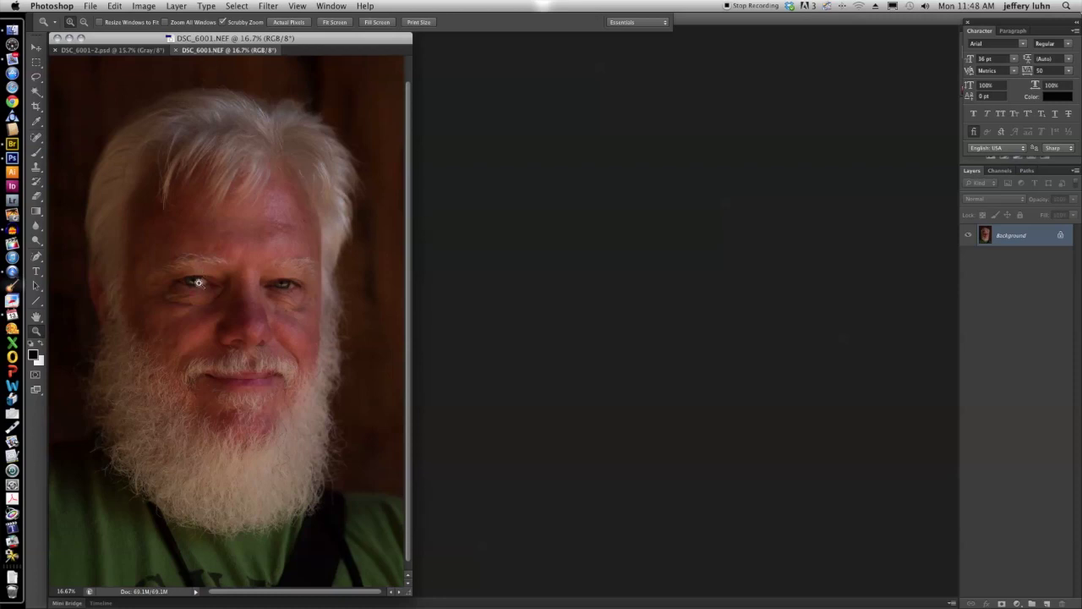
Step: Examine the eyes, eyebrows, skin and side hair of DSC_6001.NEF at 100% magnification to judge sharpness and depth of field
click(291, 23)
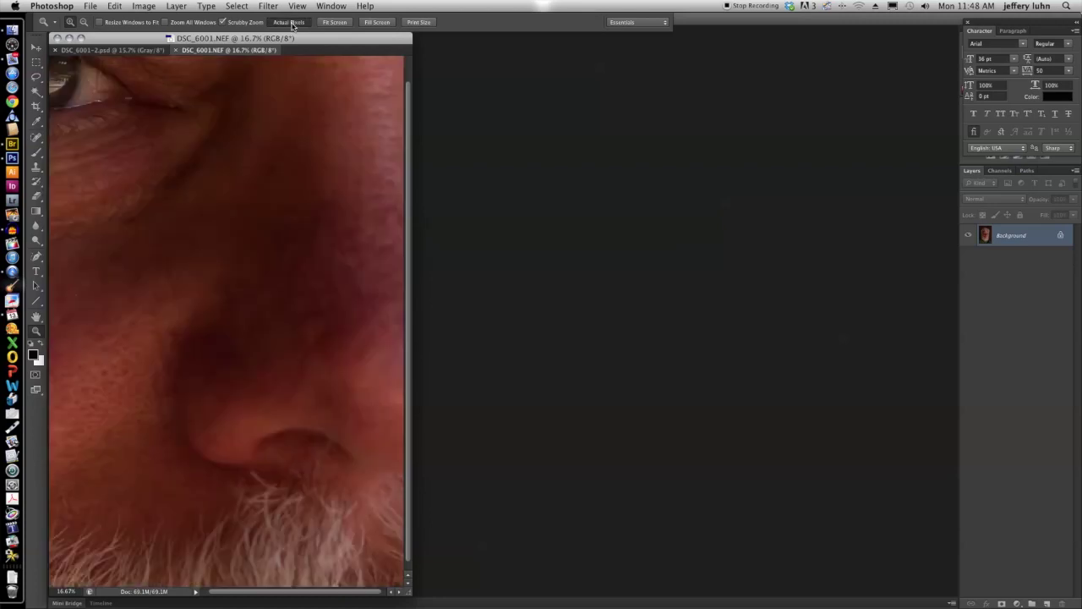
scroll(158, 164, up, 5)
scroll(152, 175, left, 3)
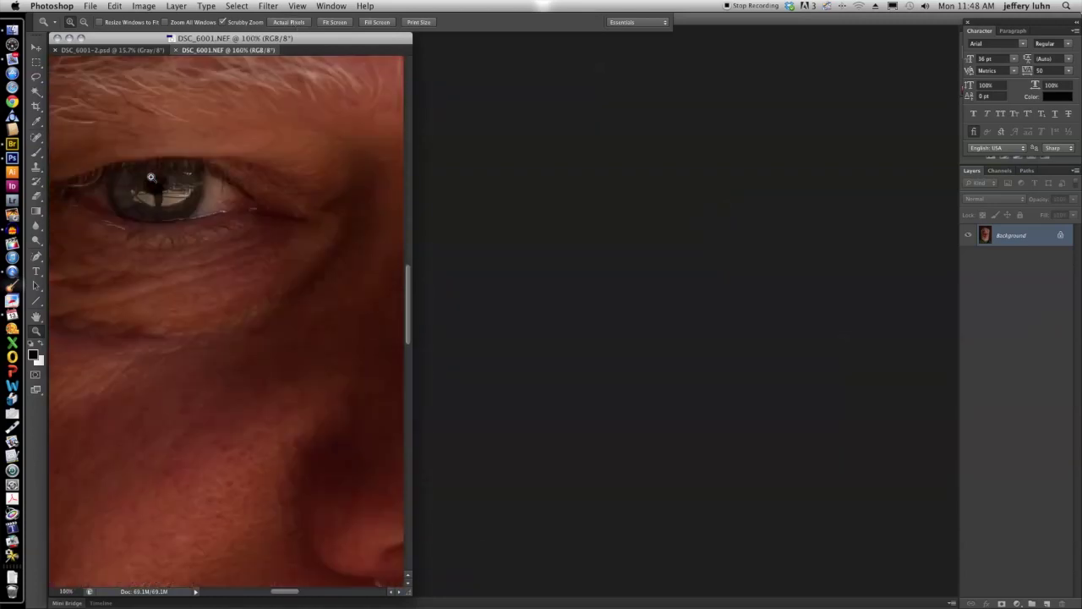
scroll(150, 177, up, 2)
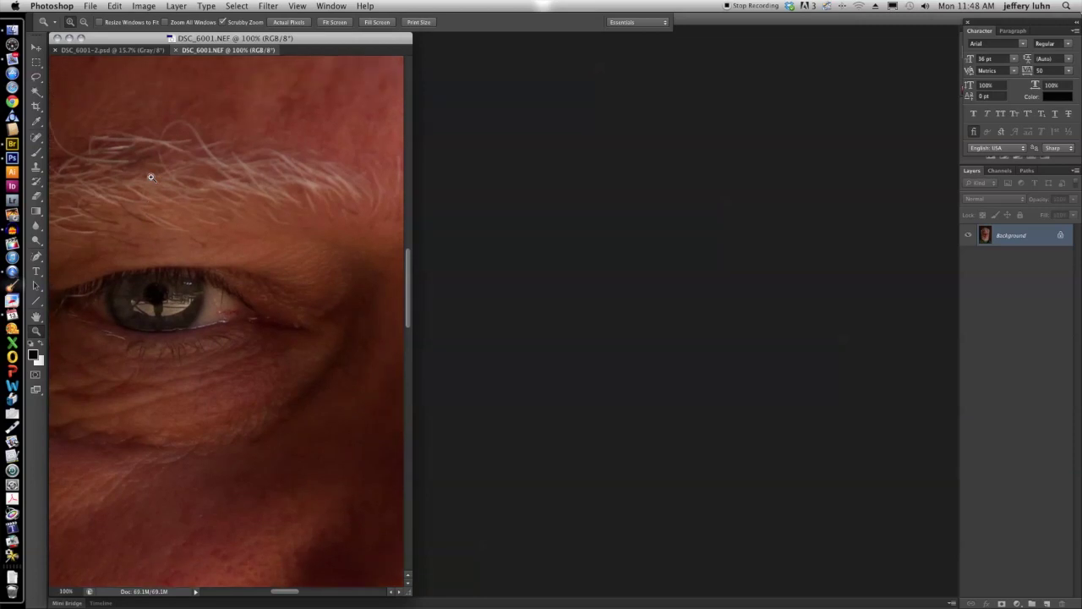
scroll(151, 176, left, 6)
scroll(150, 177, left, 5)
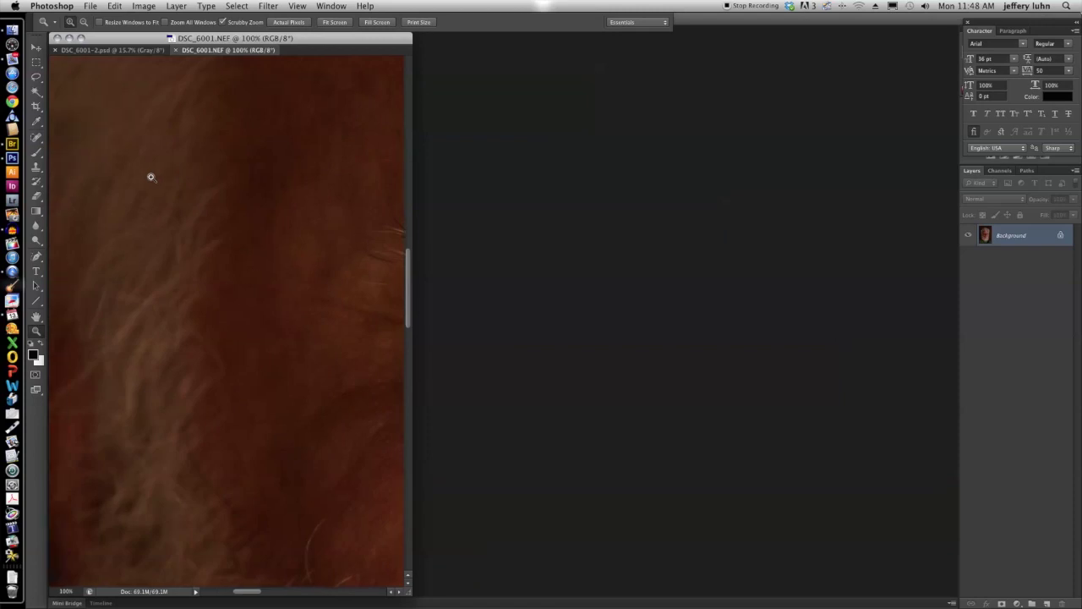
scroll(151, 176, right, 5)
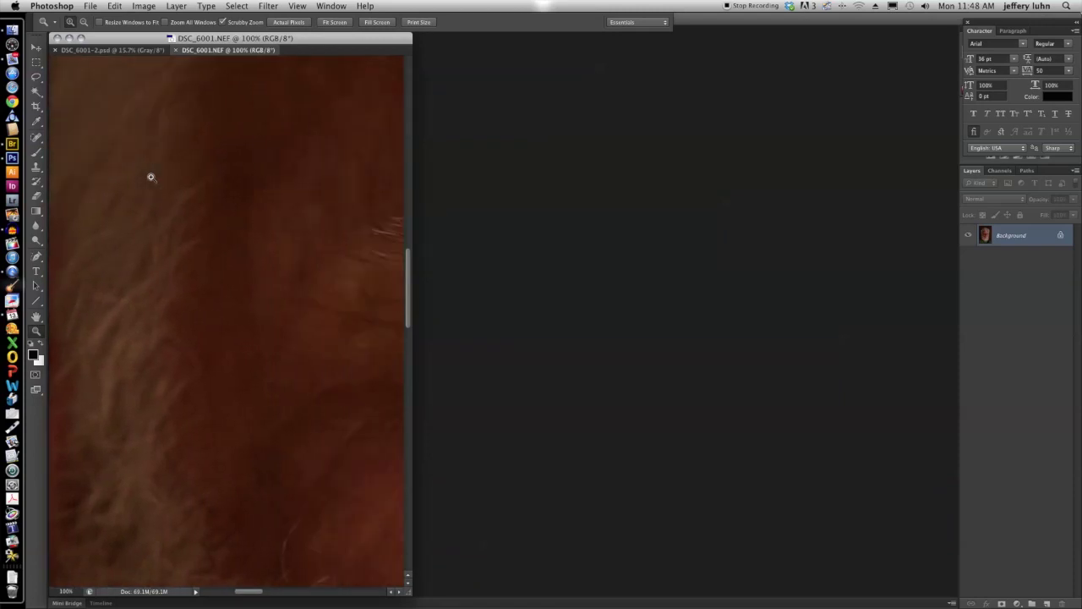
scroll(150, 176, left, 2)
scroll(150, 177, right, 6)
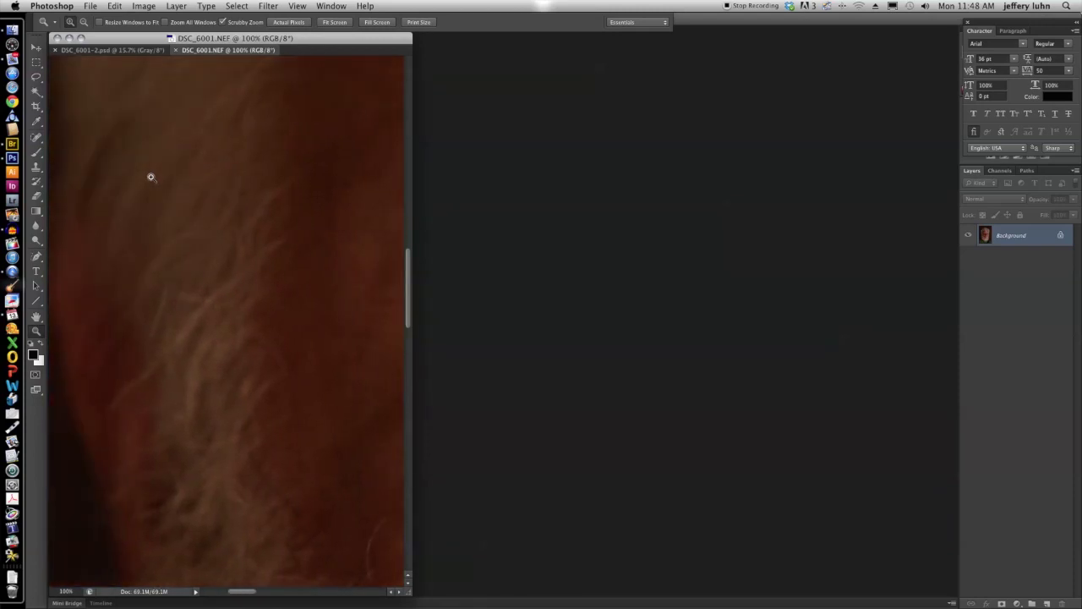
scroll(150, 177, right, 4)
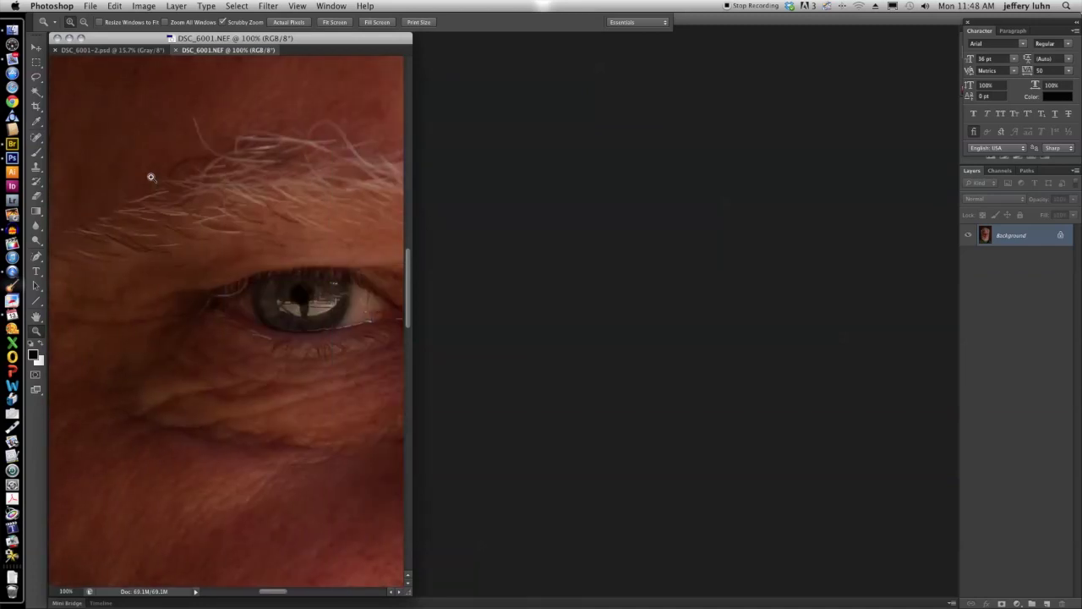
scroll(151, 177, right, 6)
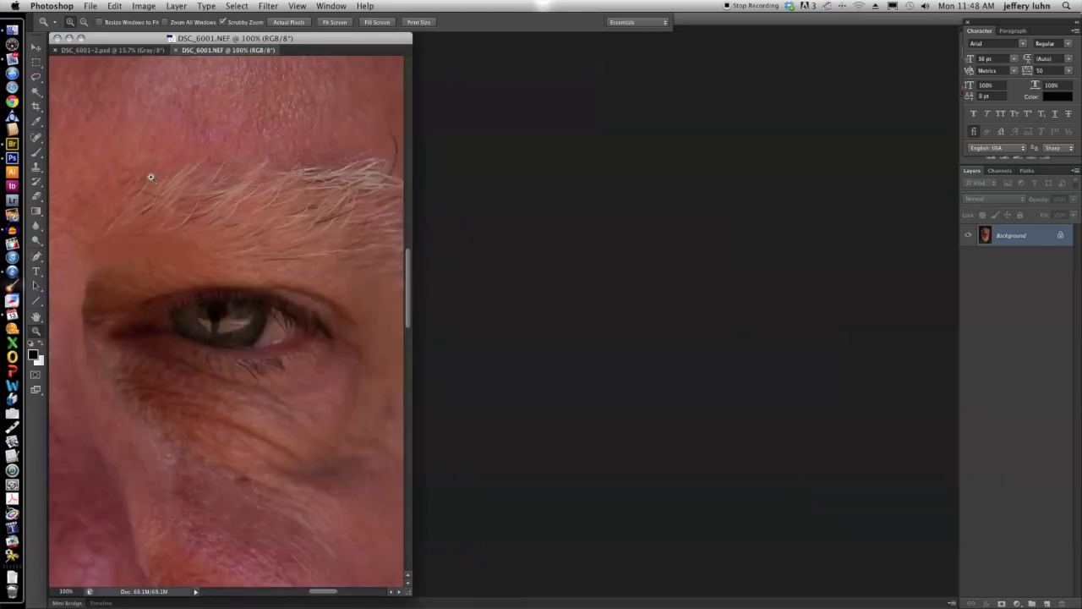
scroll(150, 177, right, 6)
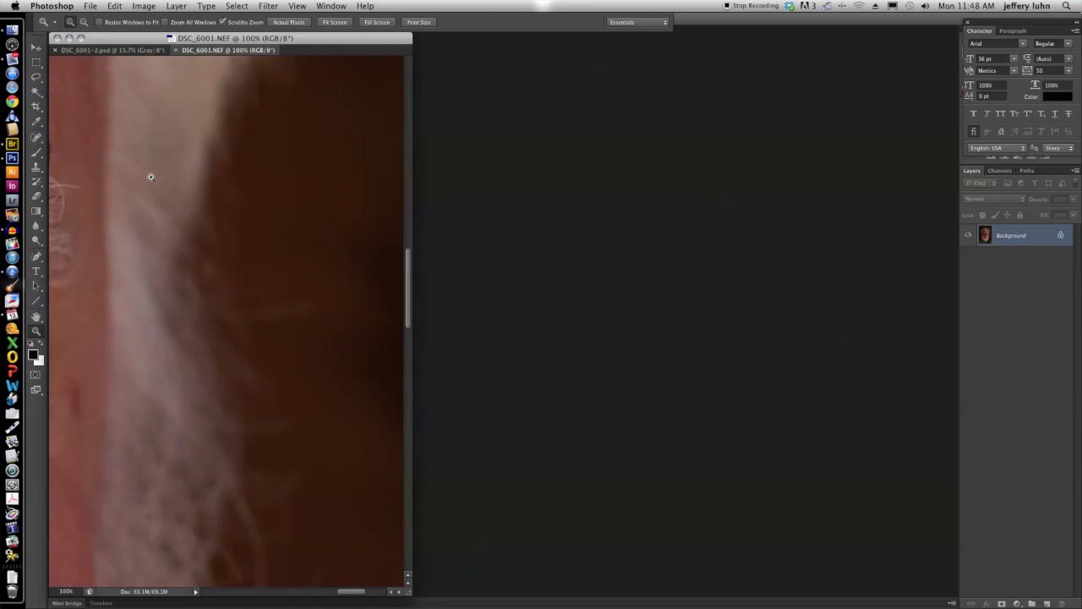
scroll(151, 176, left, 1)
scroll(151, 177, right, 3)
scroll(150, 176, up, 2)
scroll(150, 177, left, 10)
scroll(151, 176, right, 5)
scroll(151, 176, down, 2)
scroll(150, 177, left, 1)
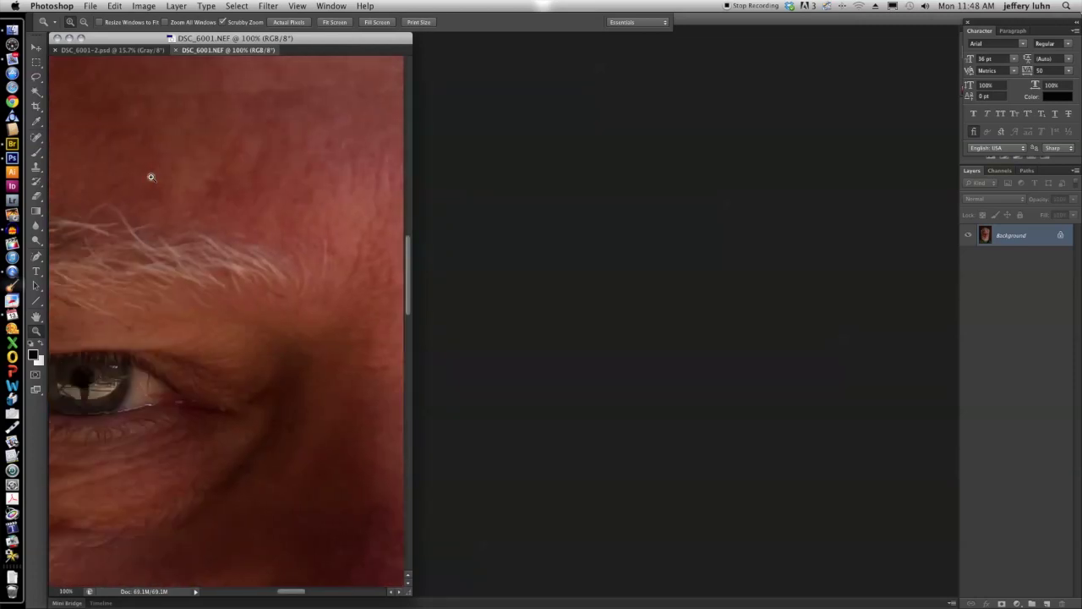
scroll(150, 177, left, 5)
scroll(151, 177, down, 1)
scroll(150, 177, down, 4)
scroll(151, 176, left, 1)
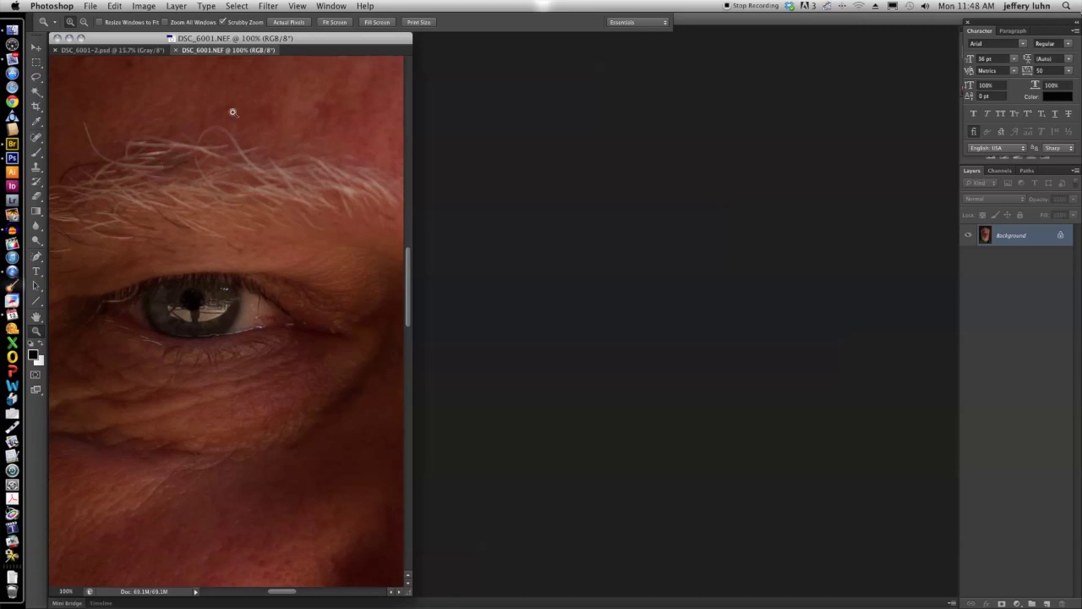
Step: Fit the whole colour portrait in view and compare it again with the grayscale version DSC_6001-2.psd
click(340, 24)
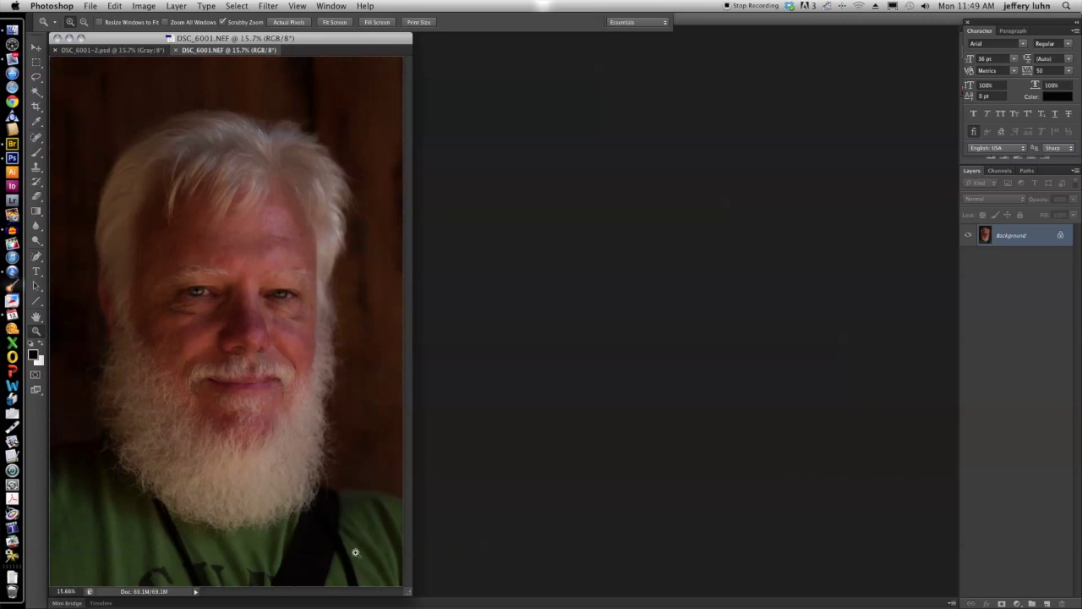
click(106, 52)
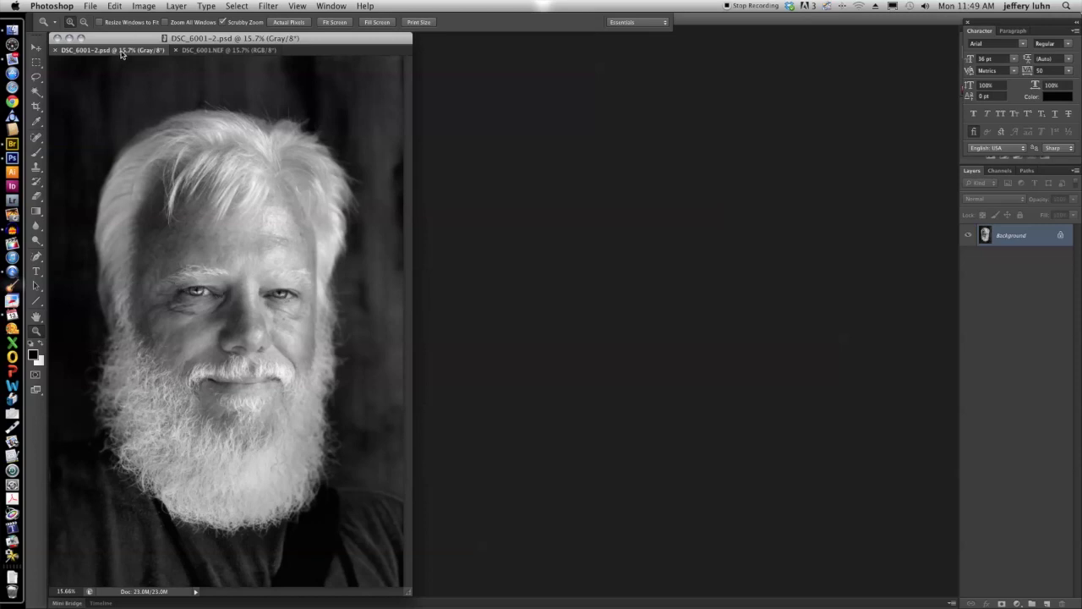
click(198, 50)
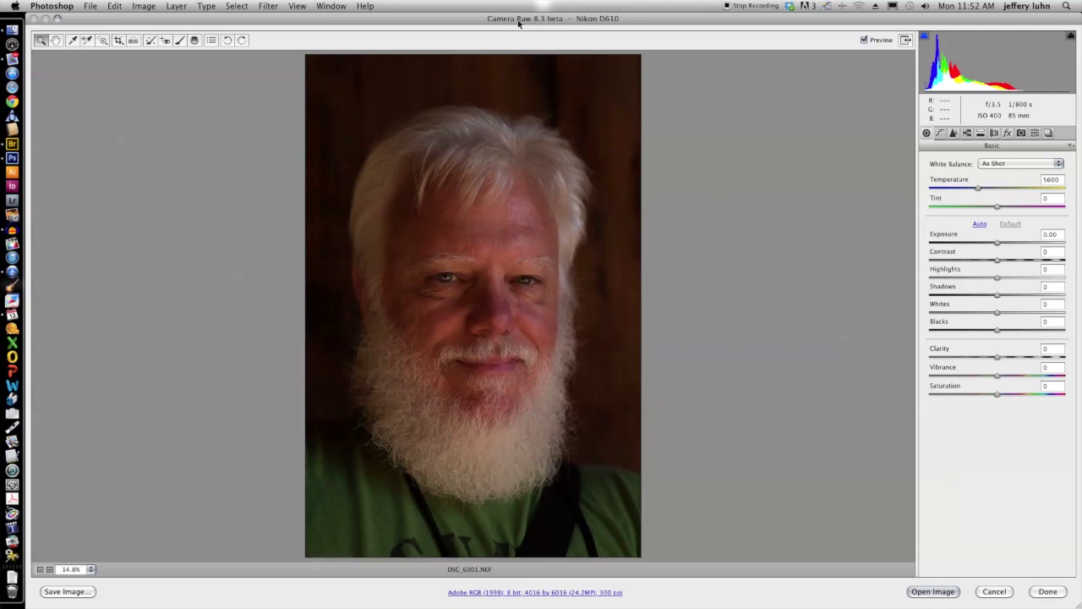
Step: Switch to Chrome, search for "Camera Raw download", and choose Adobe DNG Converter 8.6 on Adobe's Windows downloads page
click(12, 101)
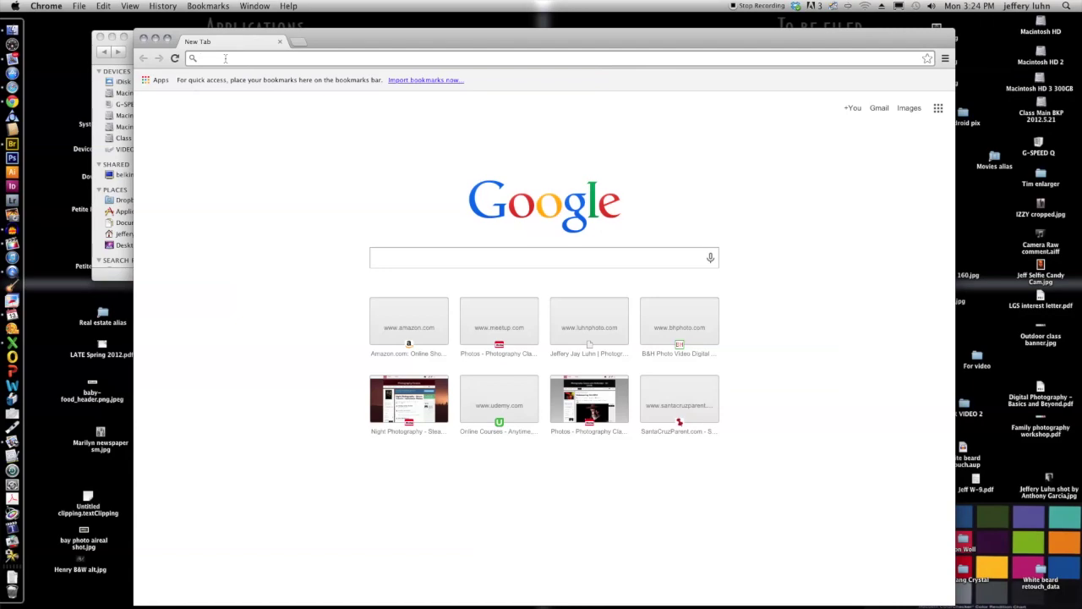
text(C)
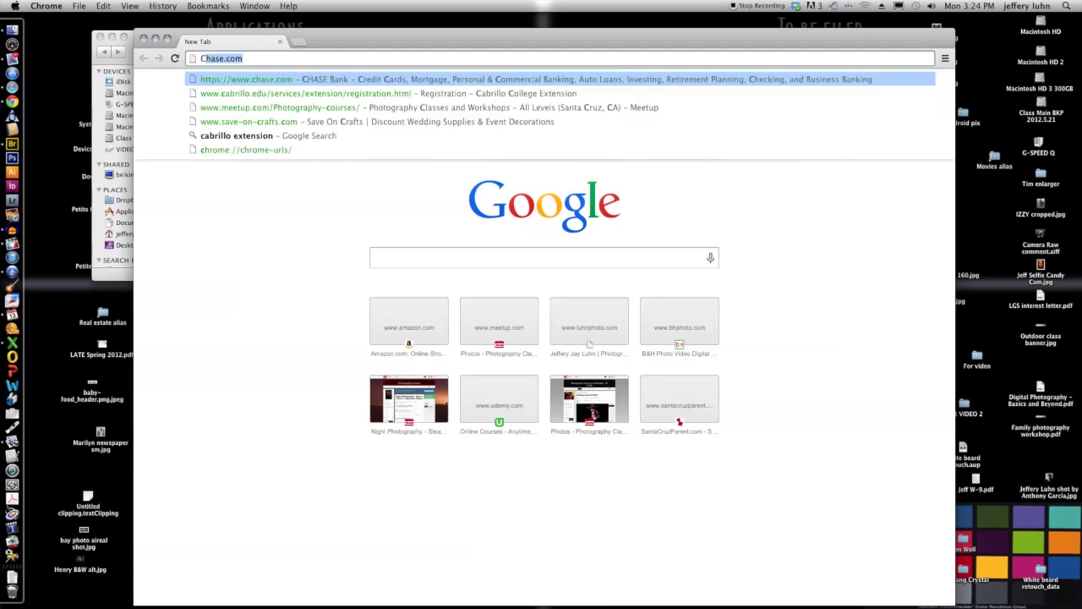
text(amera R)
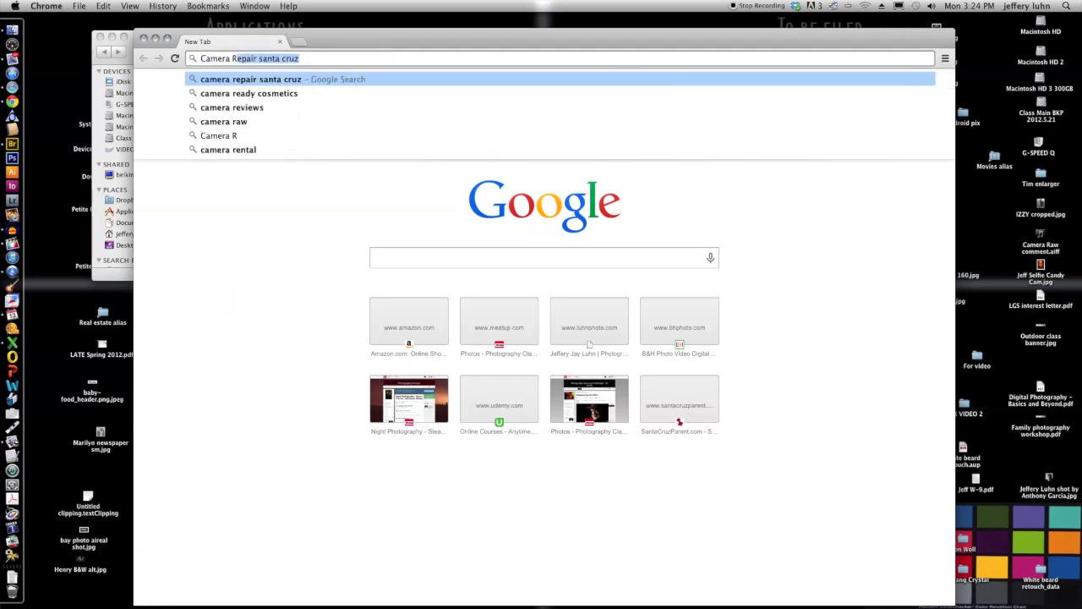
text(aw download)
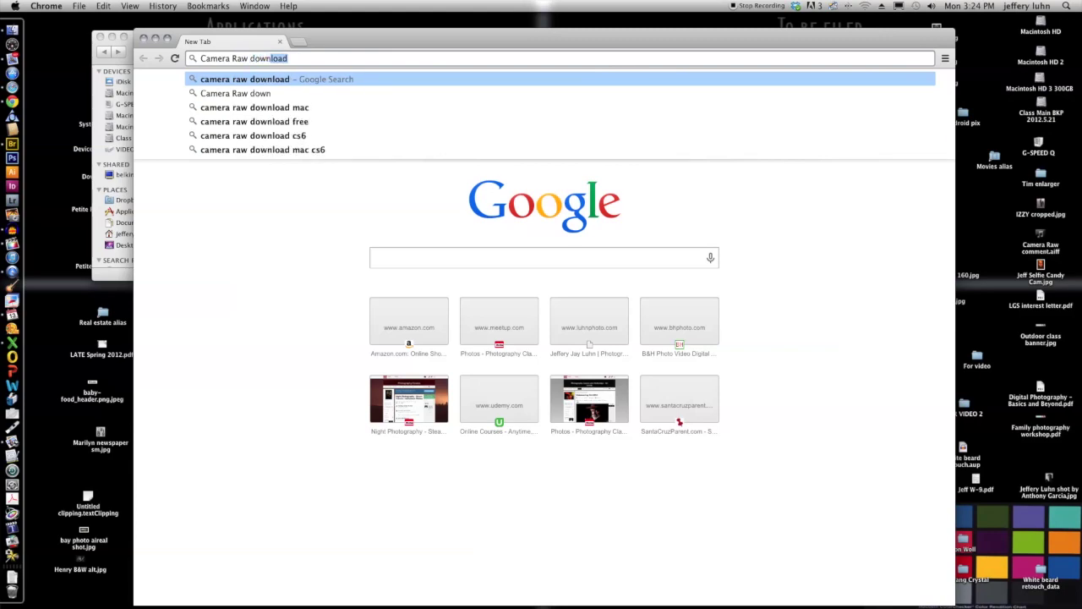
key(Return)
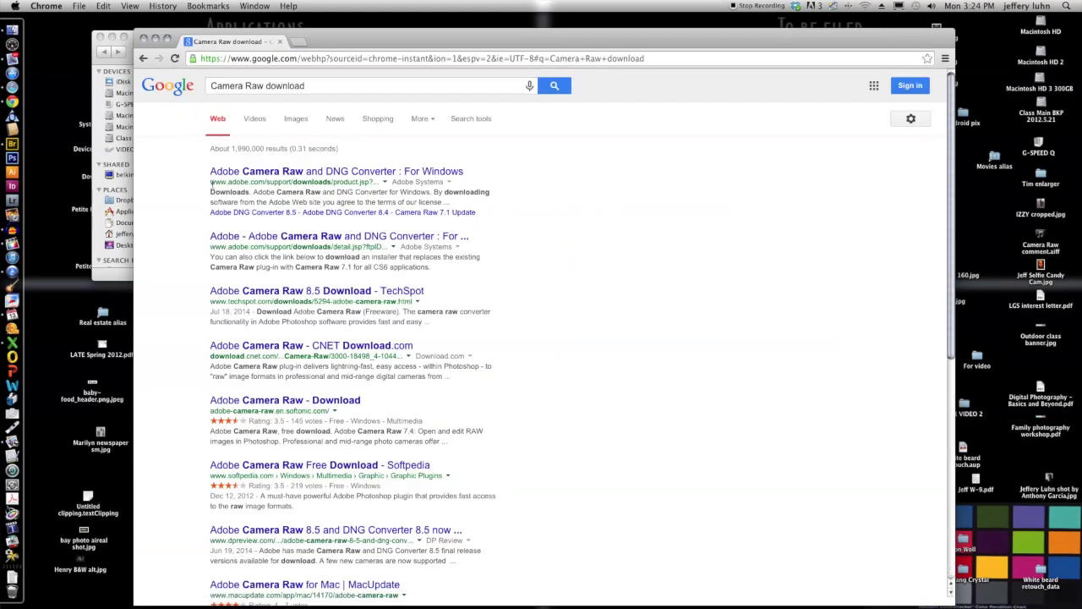
click(276, 173)
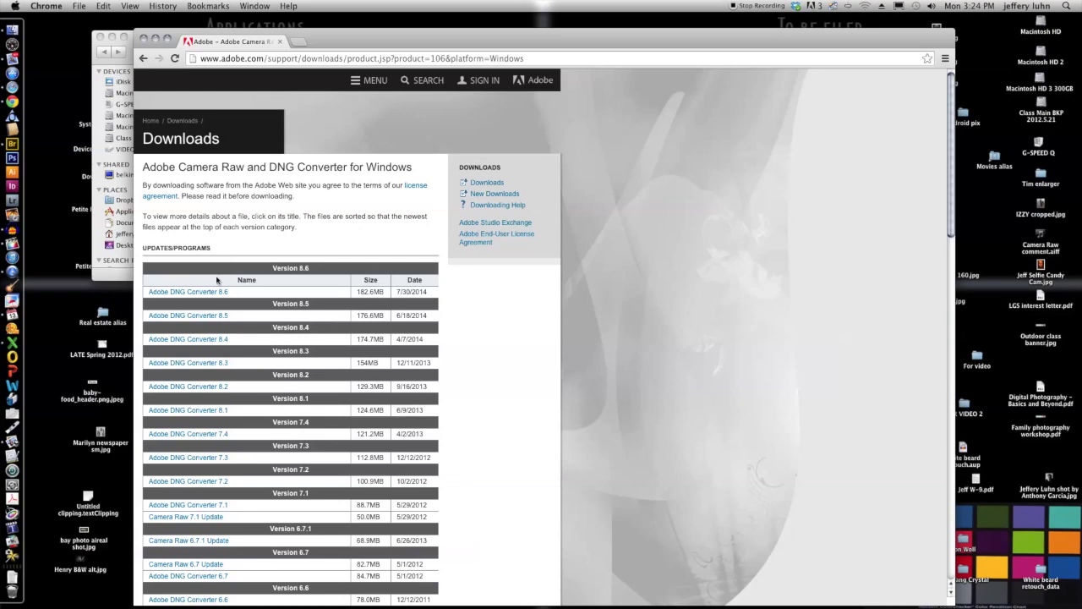
click(188, 291)
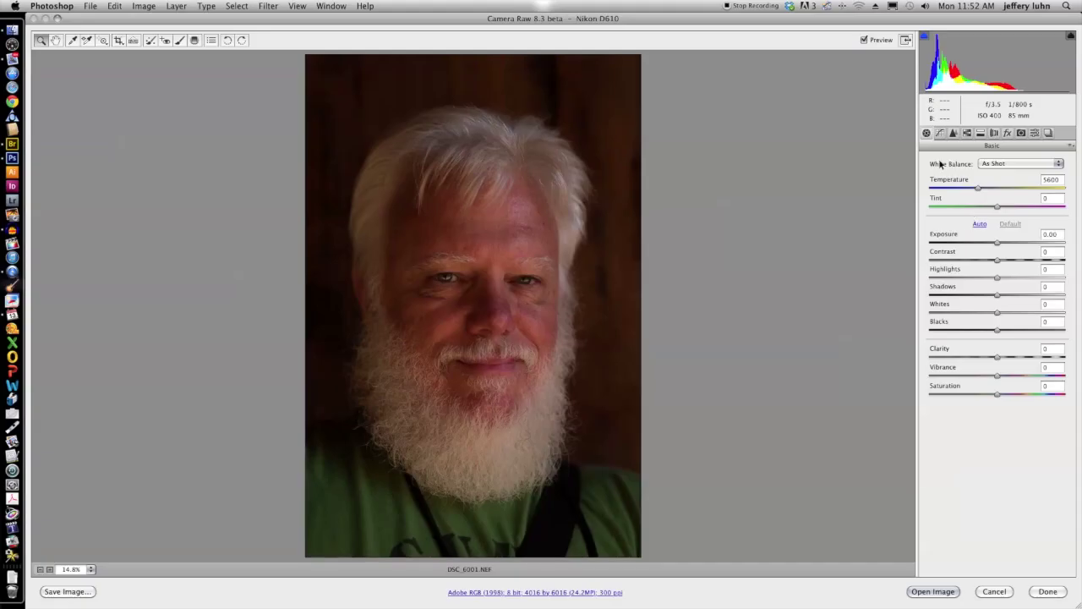
Step: Convert DSC_6001.NEF to grayscale in Camera Raw and set Greens to -86 in the grayscale mix
click(966, 133)
click(964, 162)
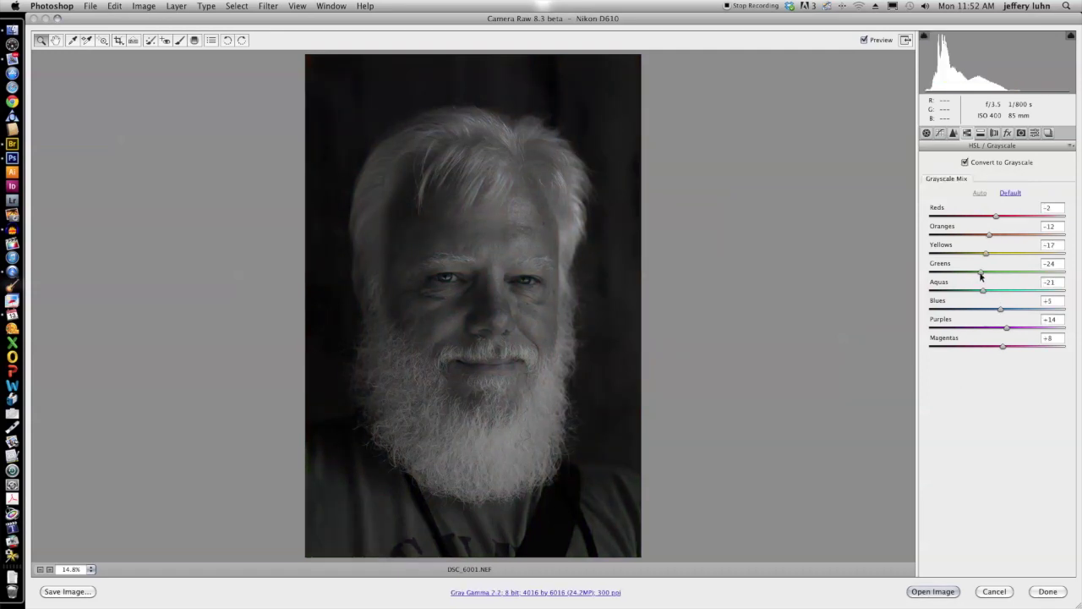
drag(980, 272, 938, 274)
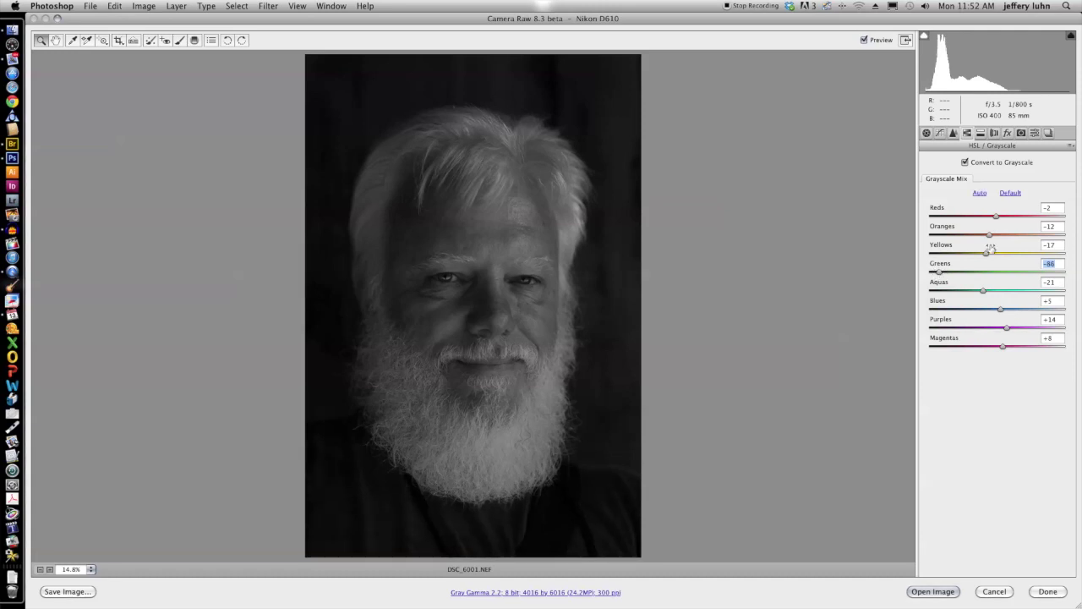
Step: Set the portrait's Exposure to +0.95 and Shadows to -88 in the Basic adjustments
click(925, 132)
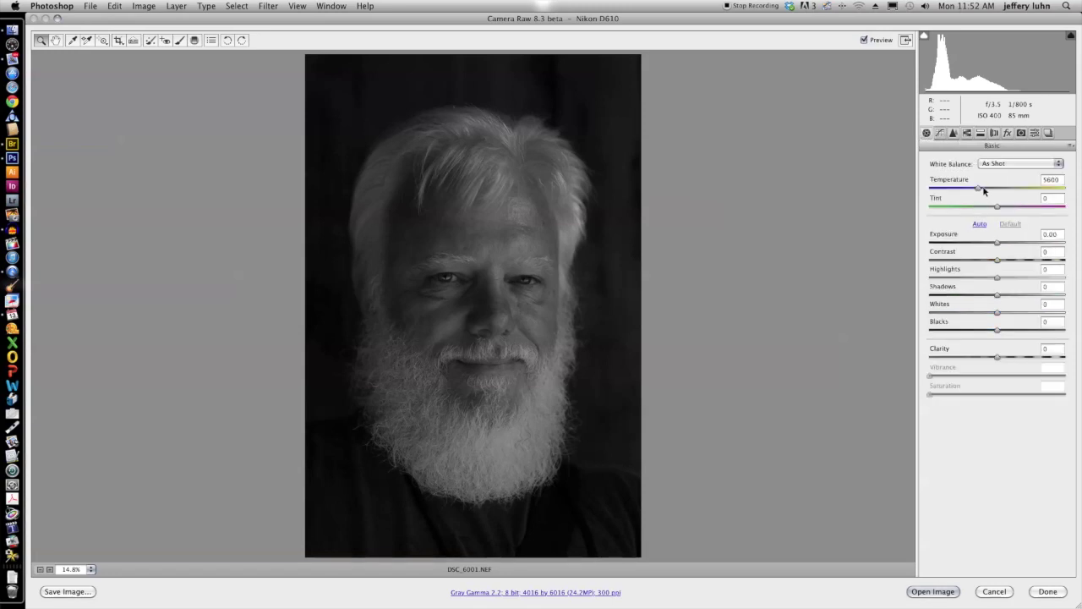
drag(998, 243, 1011, 244)
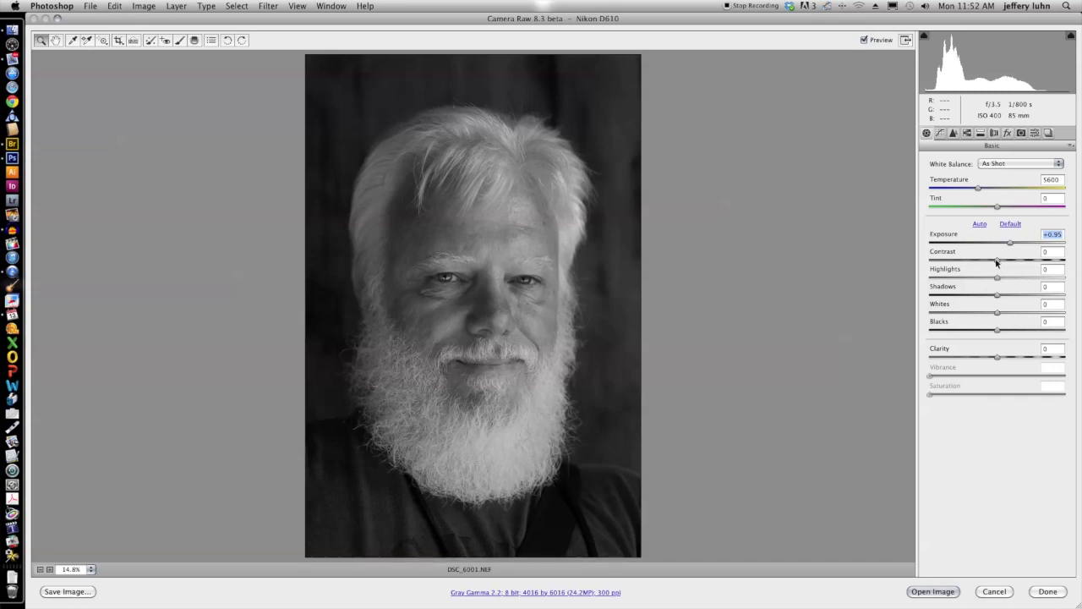
drag(996, 295, 983, 296)
drag(978, 295, 936, 295)
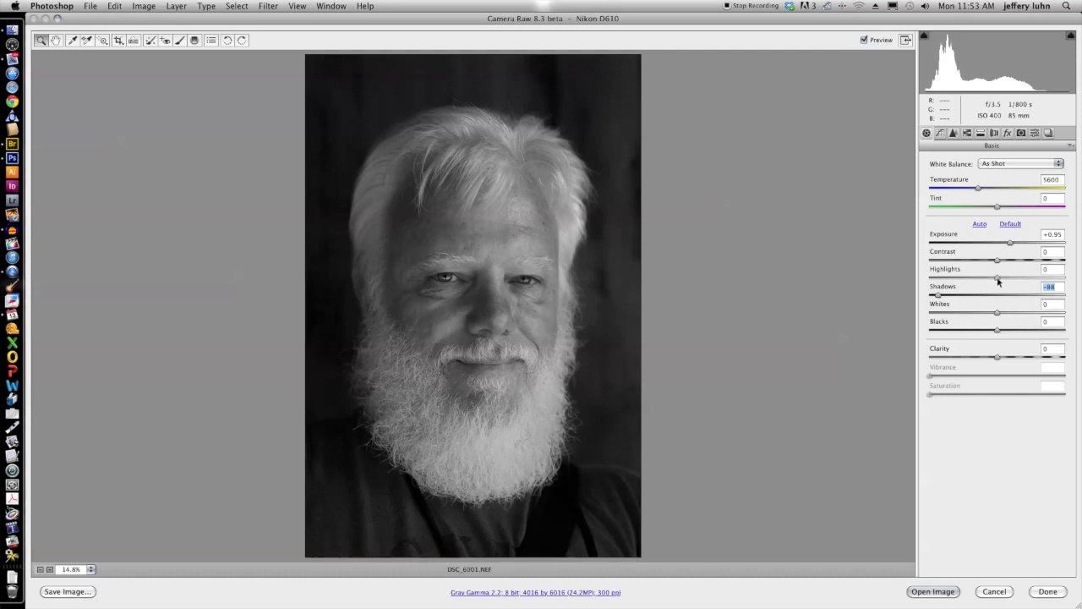
Step: Raise the portrait's Highlights to +16
key(shift+Tab)
key(Up)
key(Up)
key(Up)
mouse_move(1000, 279)
mouse_down()
mouse_move(1048, 282)
mouse_move(1006, 280)
mouse_up()
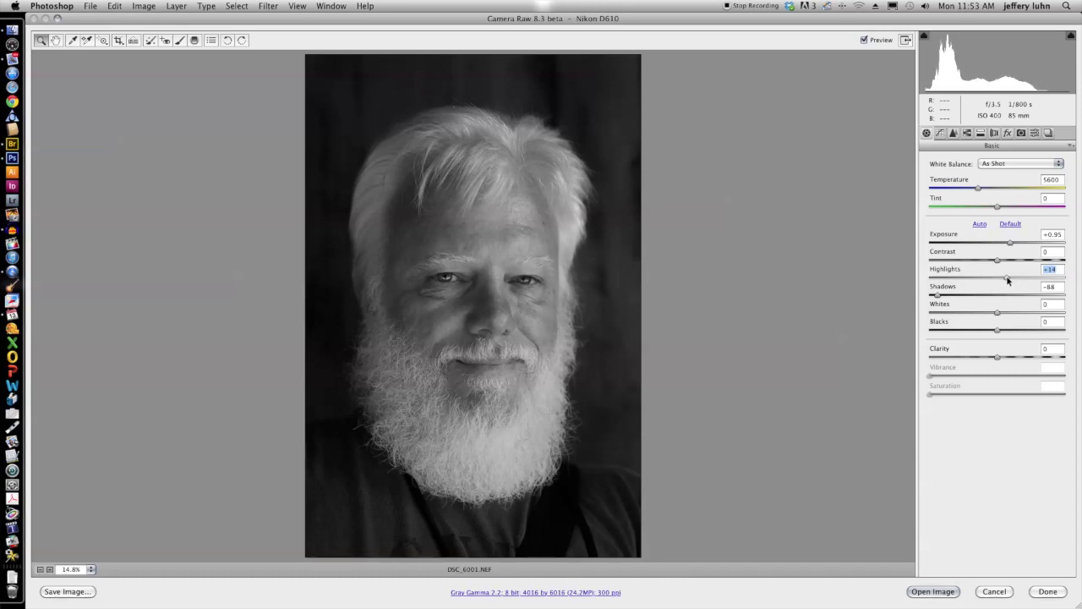
Step: Set the portrait's Whites to -7 and Blacks to -31
drag(996, 314, 975, 330)
click(993, 330)
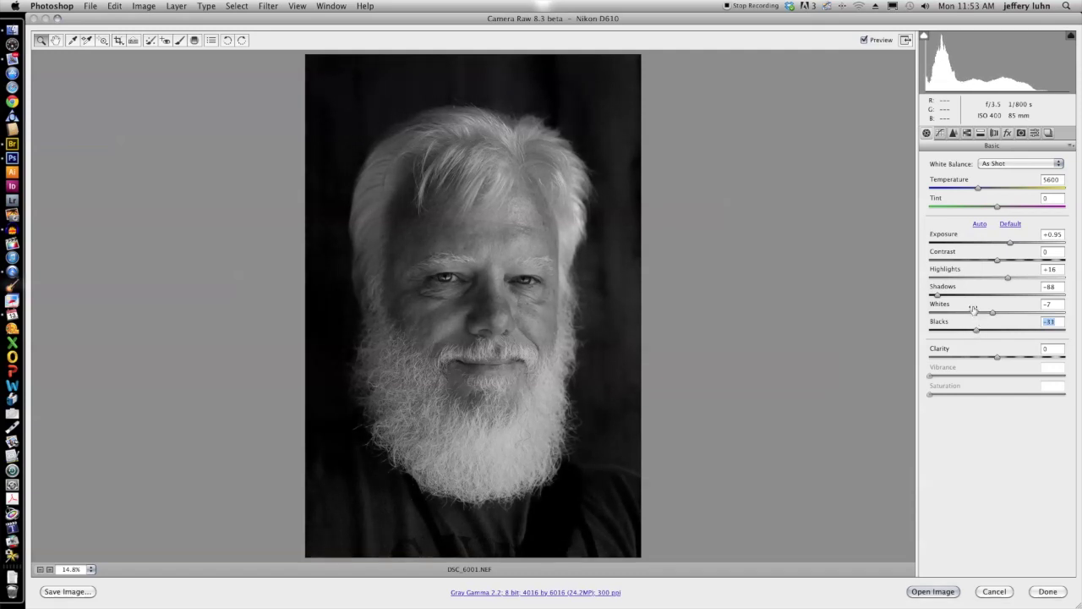
key(Up)
key(Up)
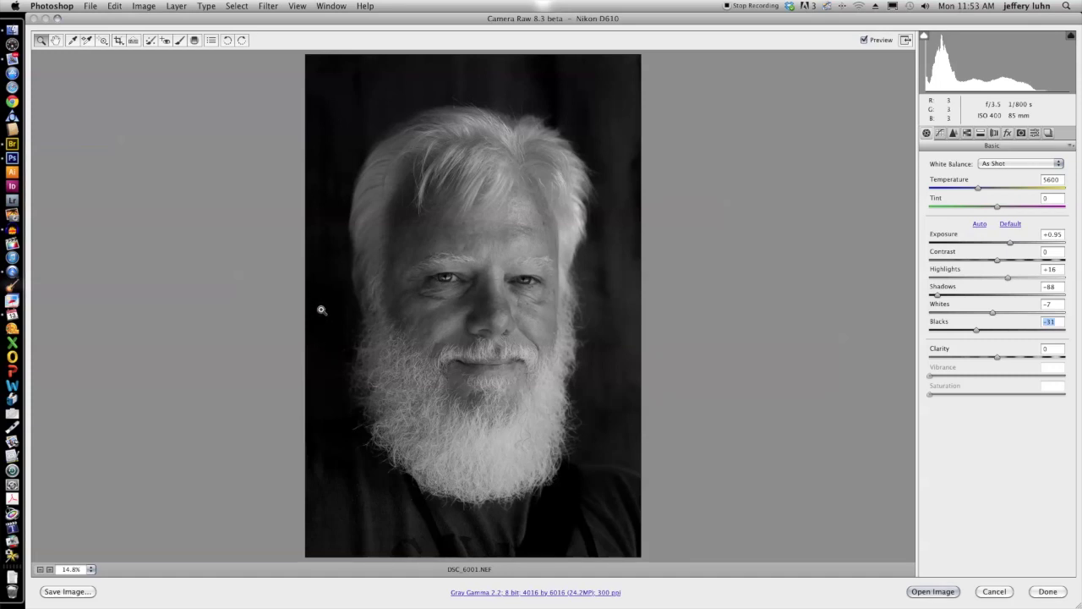
Step: Set Highlights to +59 and open the adjusted grayscale portrait in Photoshop
click(1007, 278)
drag(1012, 280, 1037, 283)
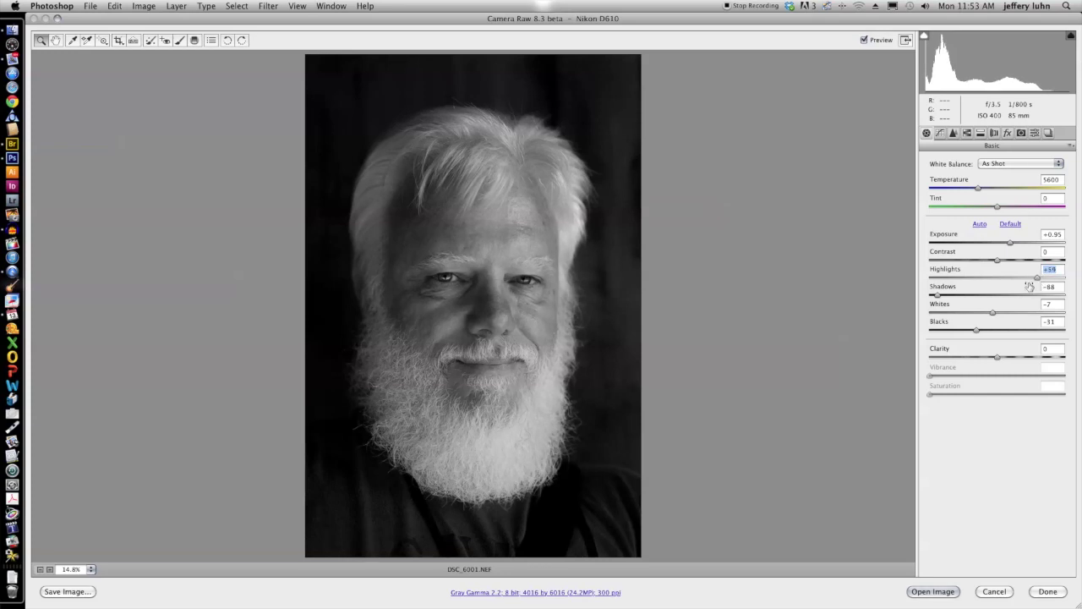
click(933, 591)
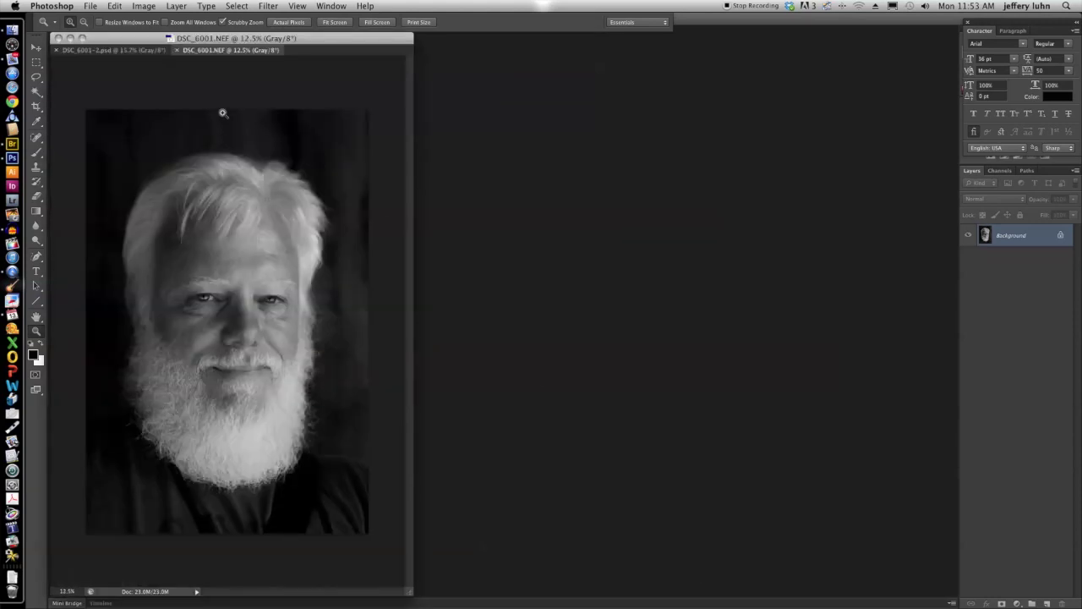
Step: Compare the newly converted grayscale DSC_6001.NEF with the finished DSC_6001-2.psd
click(171, 336)
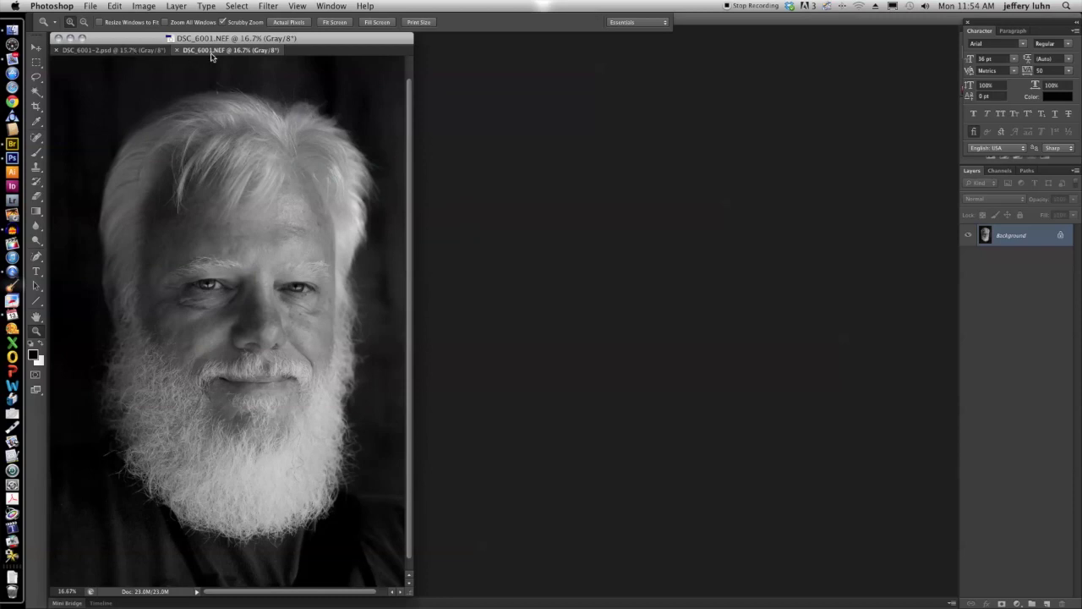
click(146, 51)
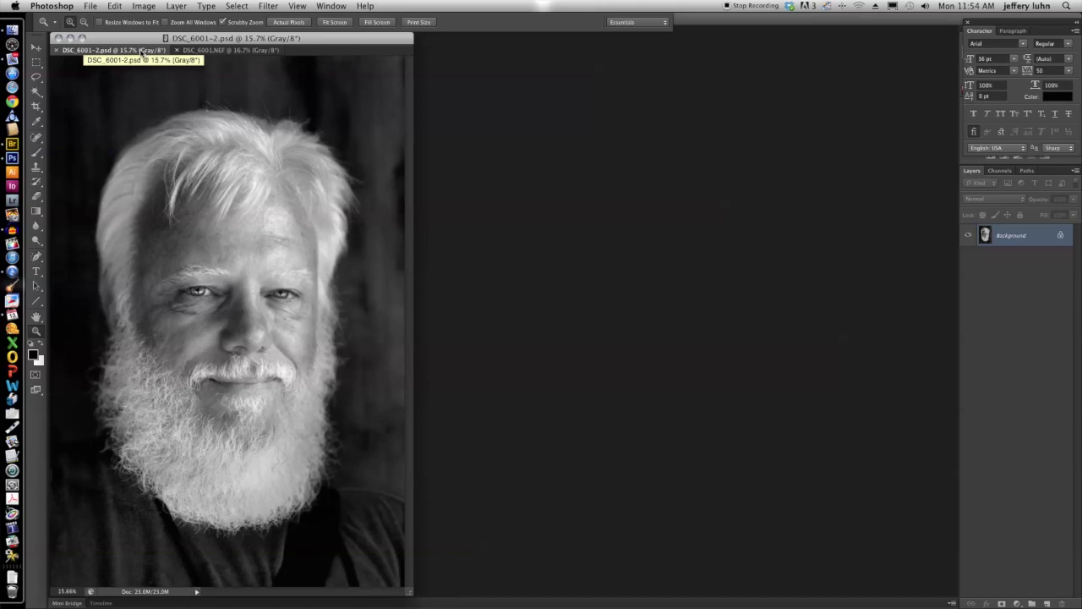
Step: Return to DSC_6001.NEF and duplicate its Background layer as "Contrast layer"
click(224, 51)
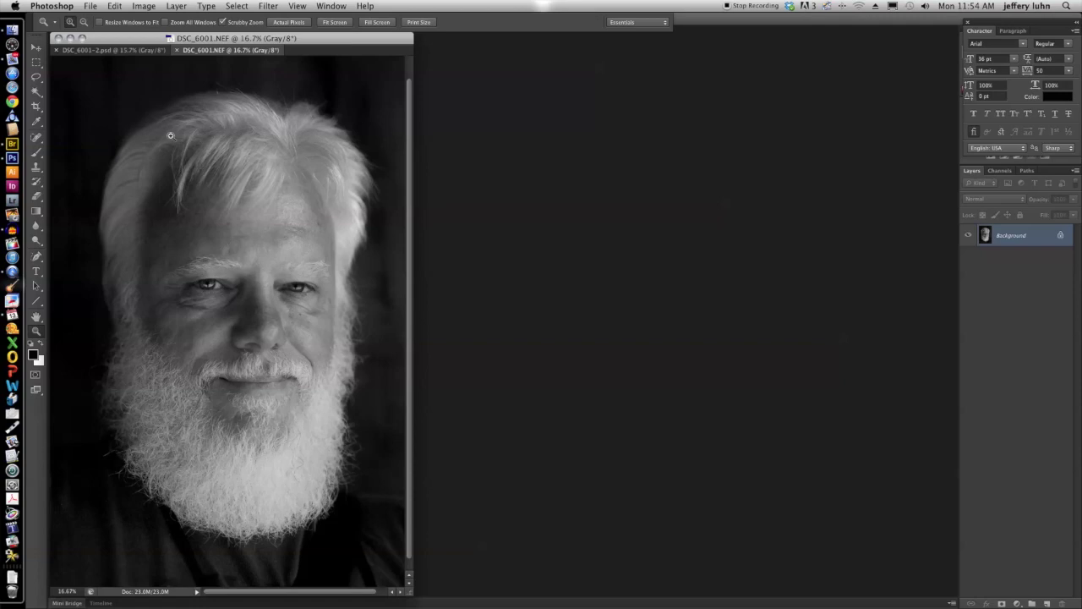
scroll(110, 100, right, 2)
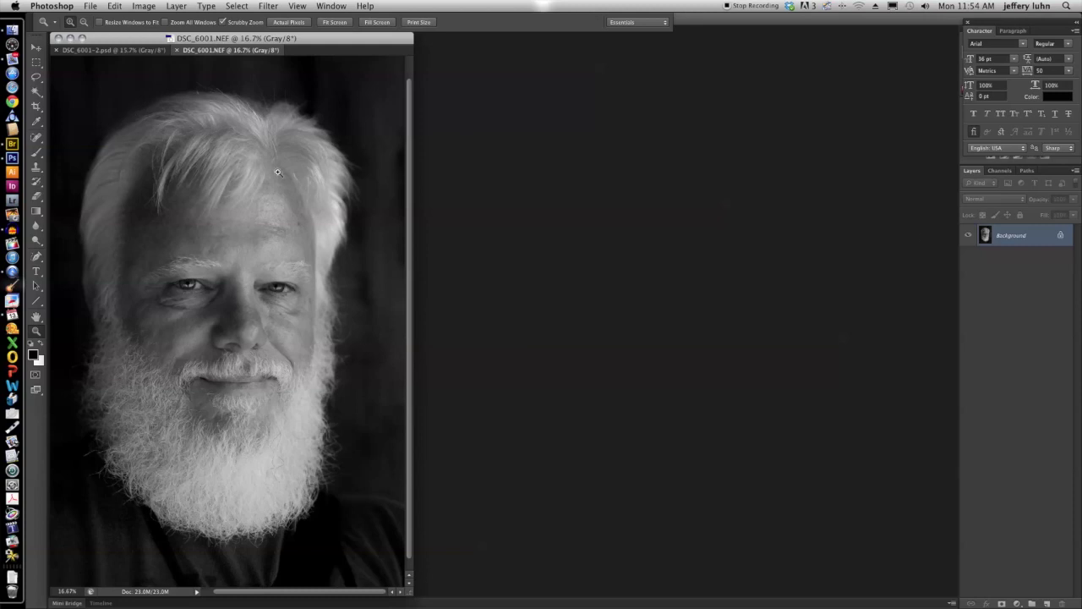
click(36, 48)
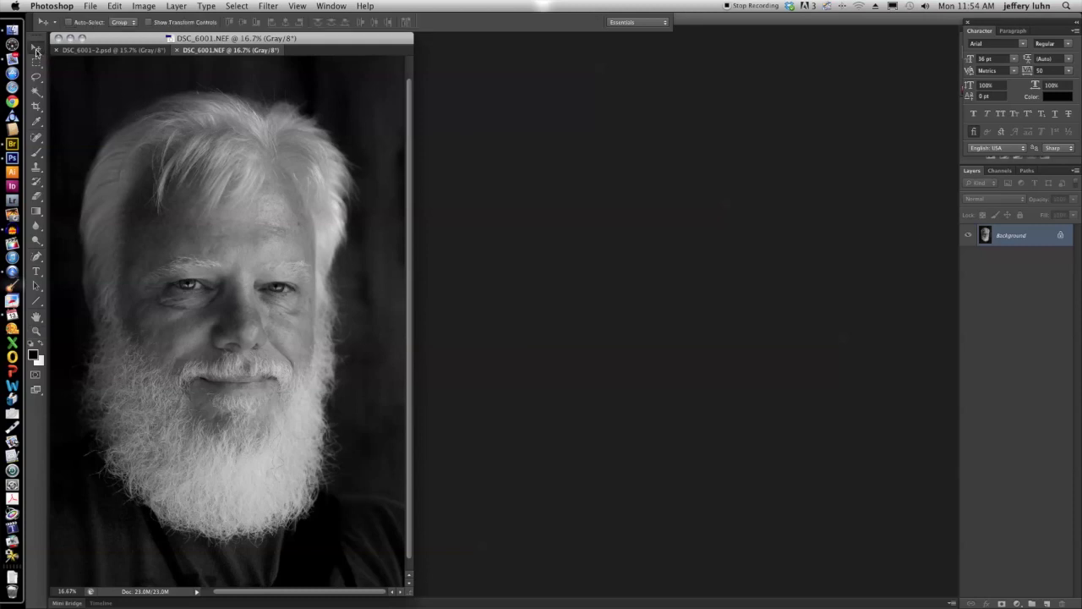
click(177, 6)
click(177, 31)
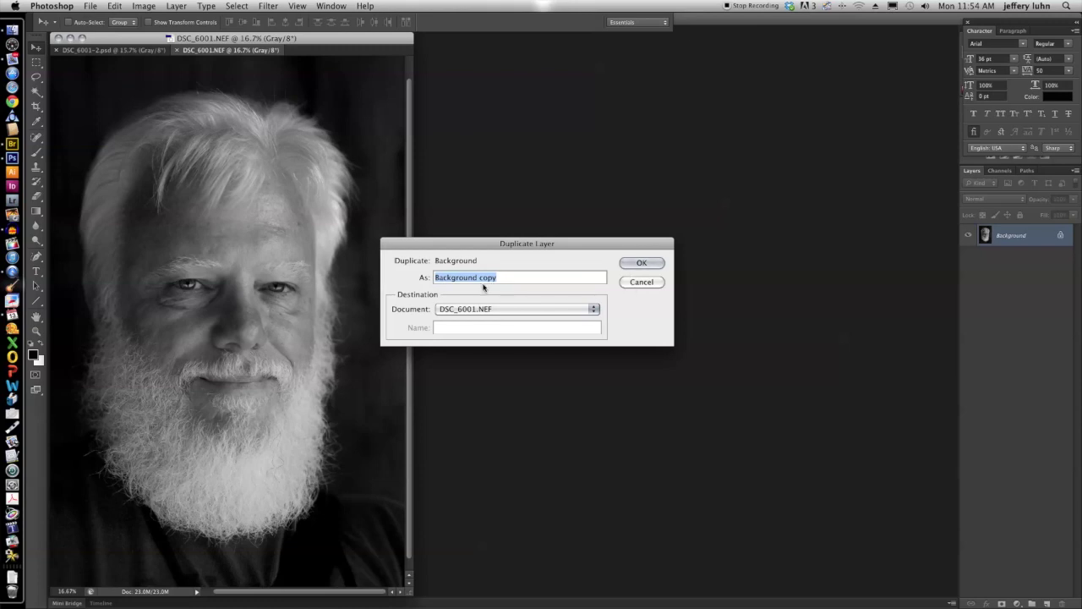
text(Contrast layer)
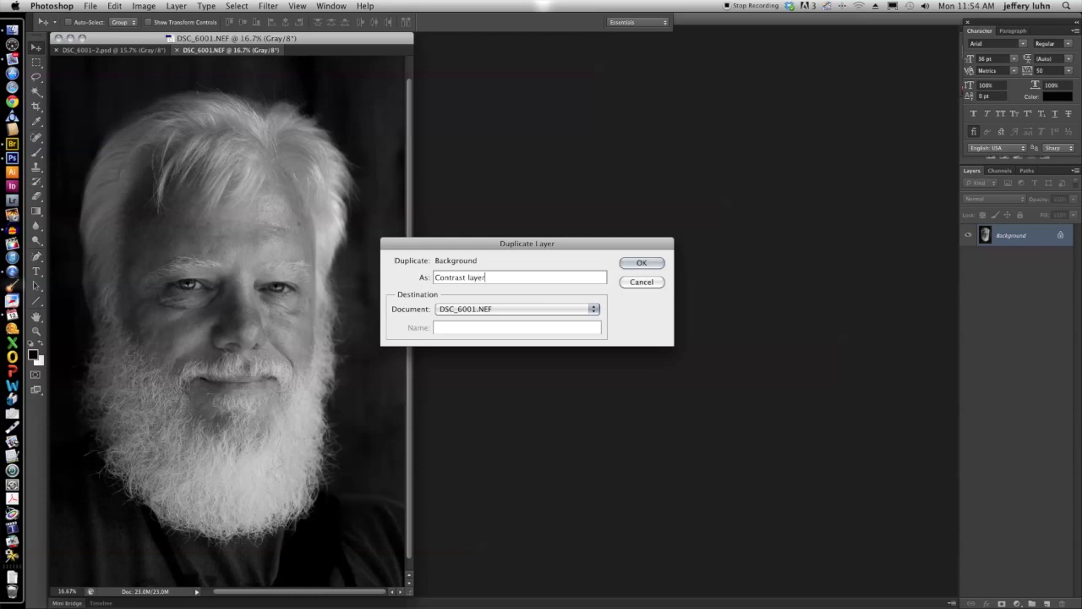
click(642, 263)
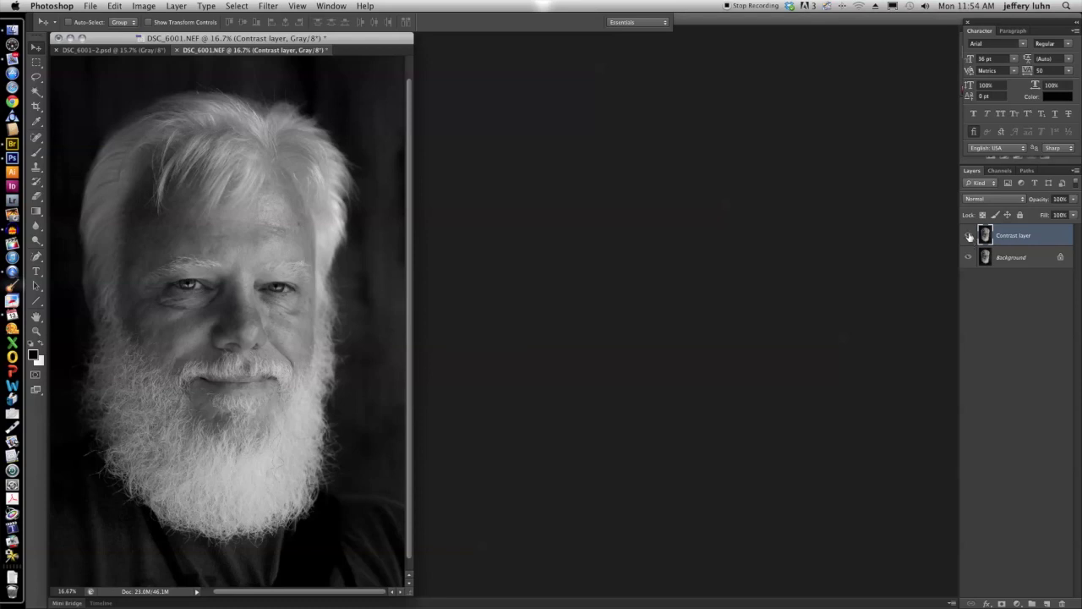
Step: Compare the portrait with the Contrast layer hidden and shown
click(969, 236)
click(970, 237)
click(969, 237)
click(970, 236)
Step: Apply a Brightness/Contrast adjustment to the Contrast layer with Brightness 36 and Contrast 100
click(152, 7)
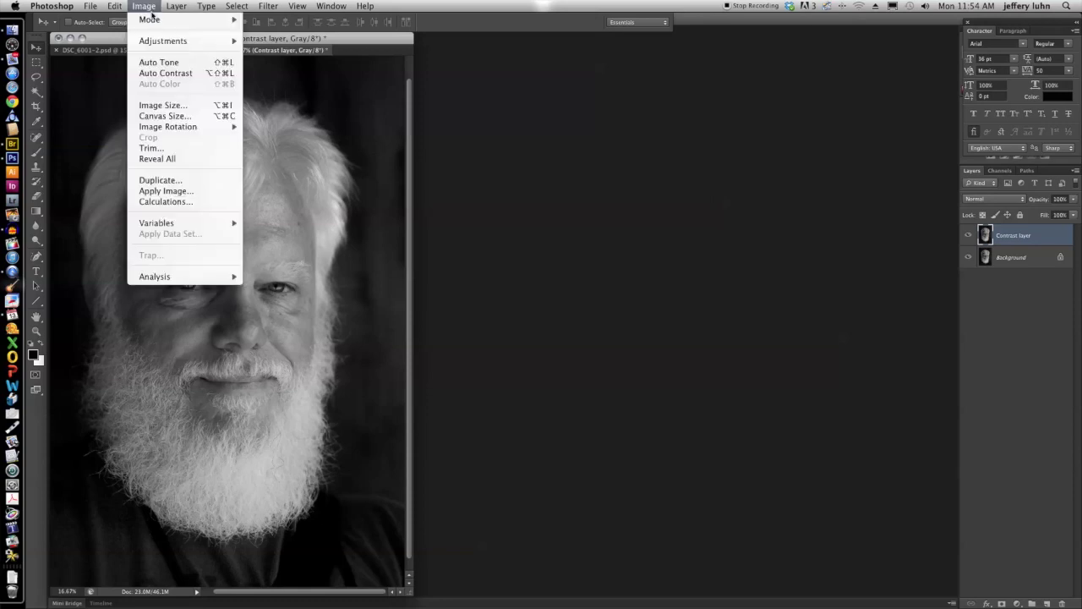
mouse_move(157, 42)
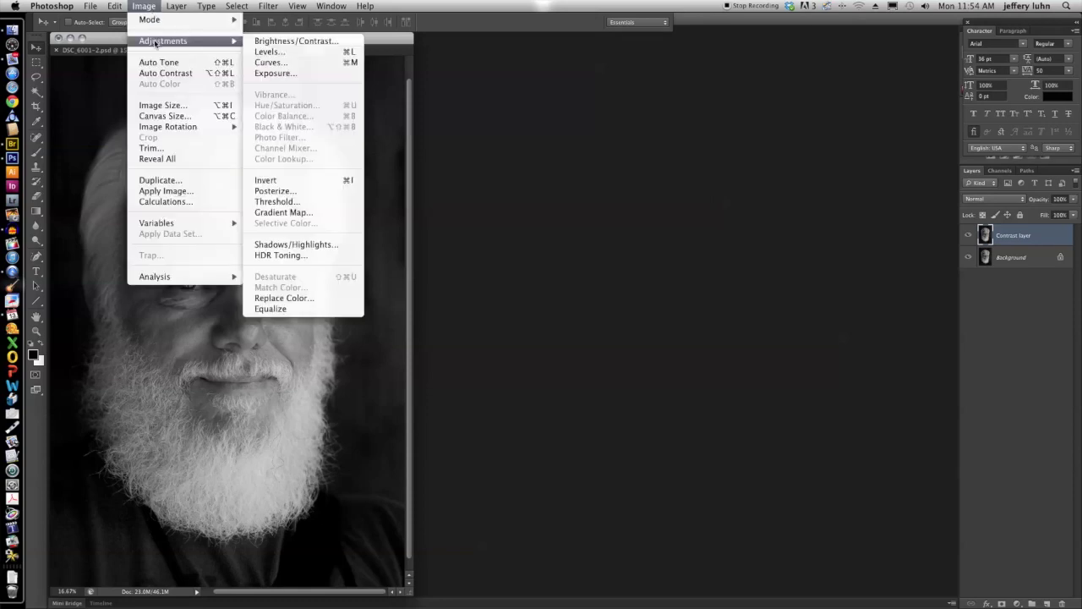
click(267, 42)
drag(198, 180, 716, 267)
drag(707, 328, 757, 332)
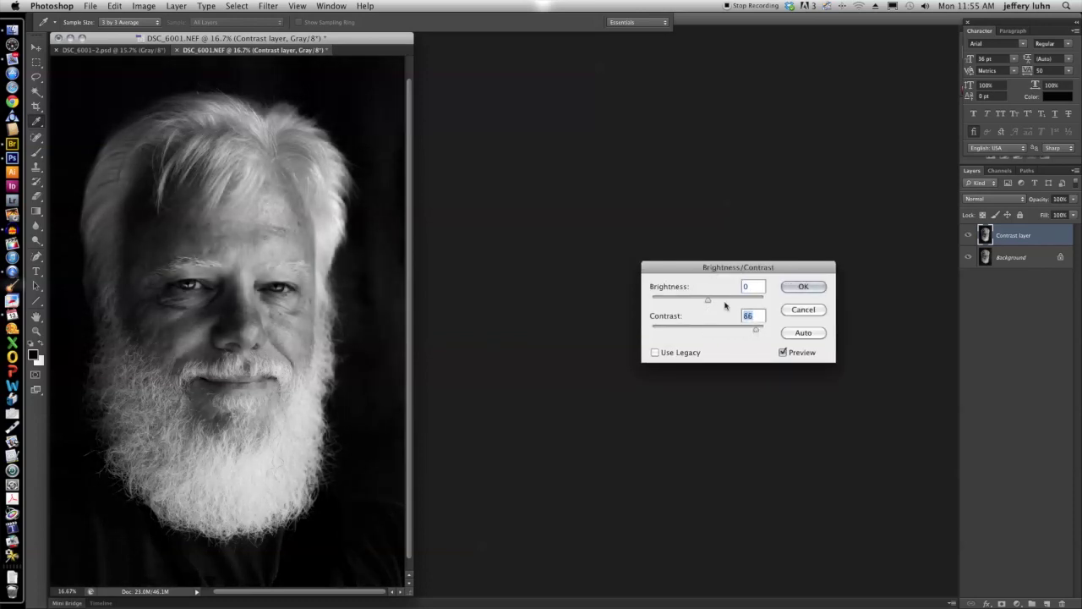
drag(705, 303, 721, 302)
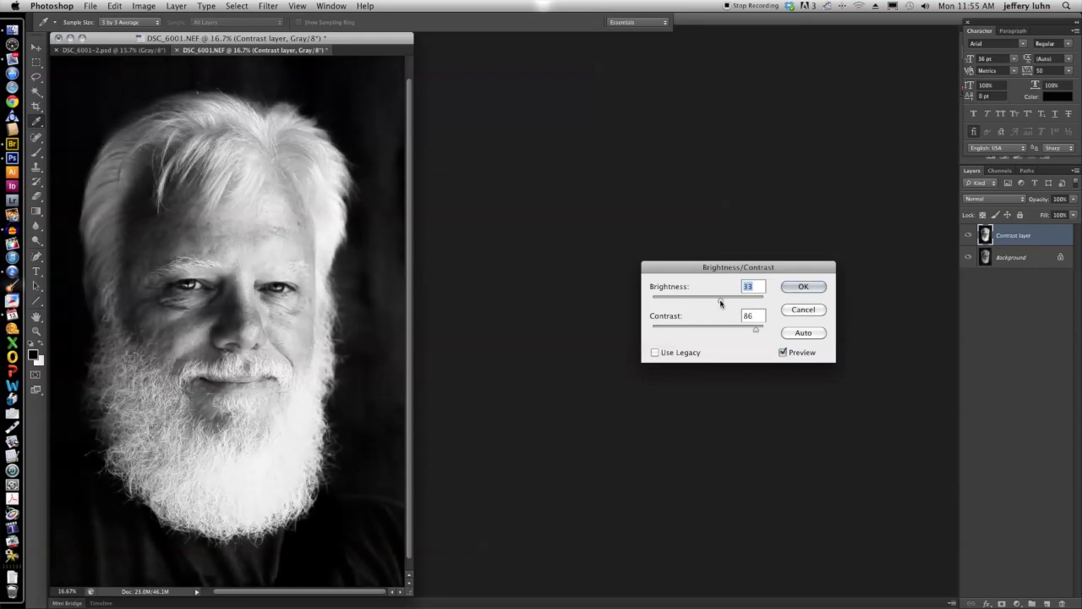
drag(755, 329, 765, 330)
click(783, 353)
click(782, 352)
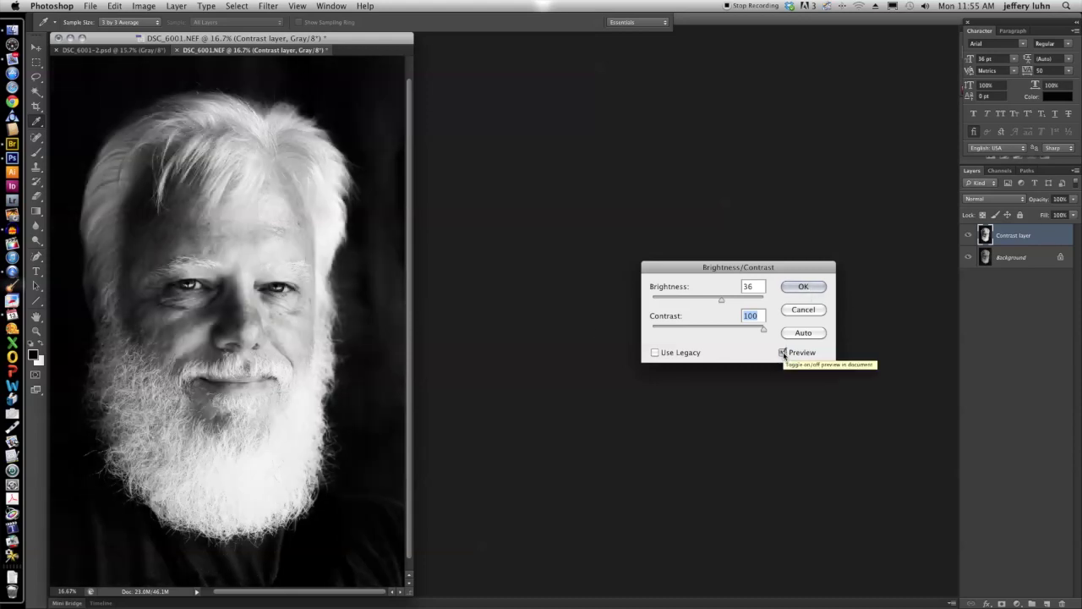
click(800, 287)
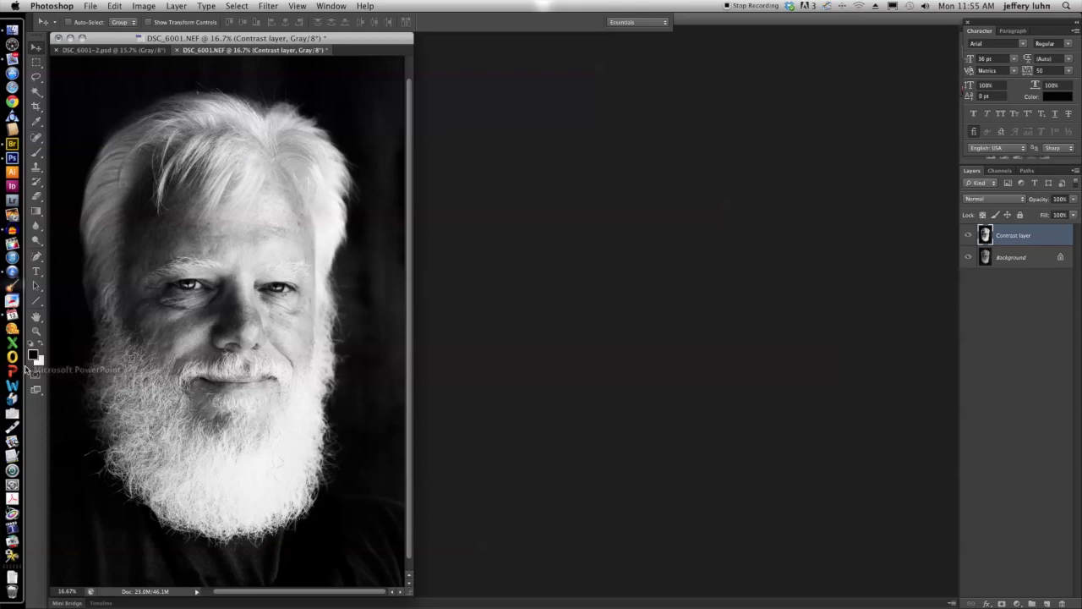
Step: Partly erase the Contrast layer over the hair, face and beard with a soft 2868 px Eraser at 29% opacity
click(35, 200)
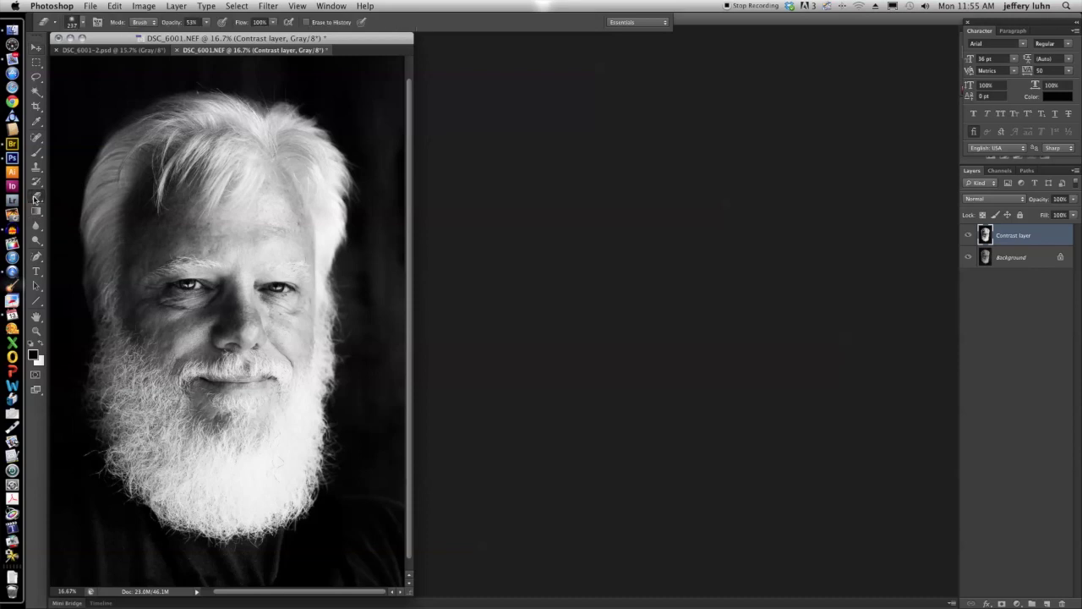
click(82, 22)
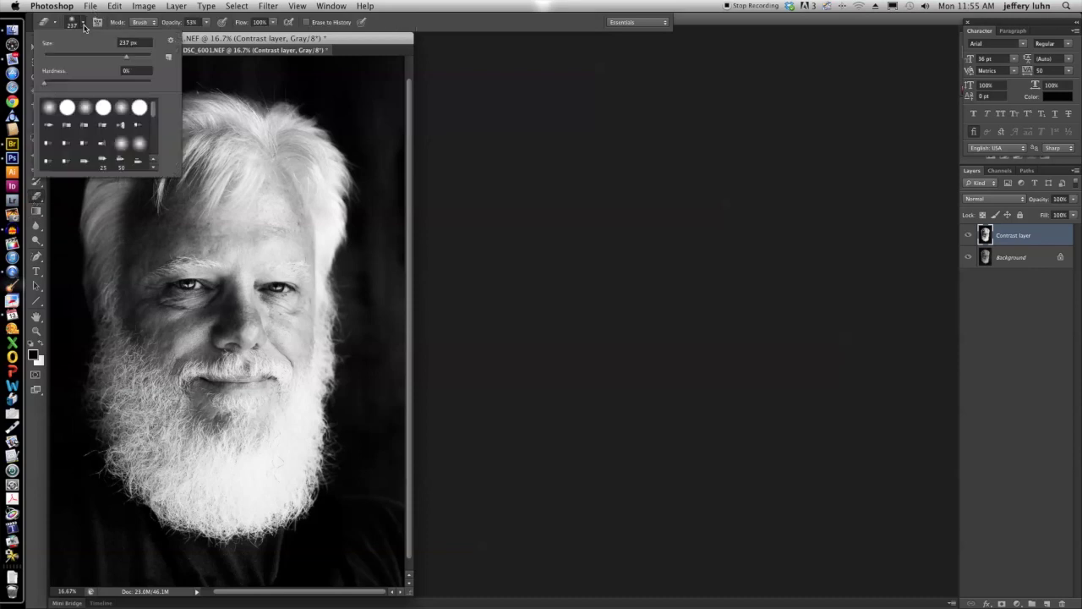
drag(127, 60, 145, 60)
click(206, 23)
drag(206, 37, 193, 37)
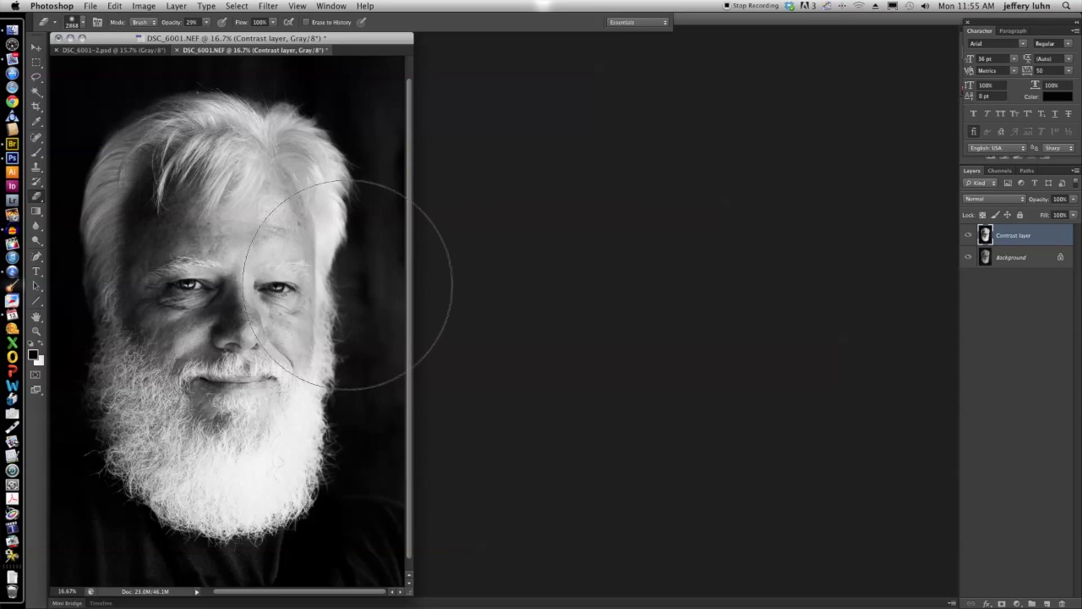
mouse_move(357, 350)
mouse_down()
mouse_move(318, 512)
mouse_move(285, 538)
mouse_move(335, 410)
mouse_move(344, 309)
mouse_move(329, 230)
mouse_move(278, 150)
mouse_up()
mouse_move(277, 150)
mouse_down()
mouse_move(298, 167)
mouse_move(331, 343)
mouse_move(290, 507)
mouse_move(364, 350)
mouse_move(314, 50)
mouse_move(275, 106)
mouse_move(343, 348)
mouse_move(290, 502)
mouse_move(344, 301)
mouse_move(343, 84)
mouse_move(338, 386)
mouse_move(257, 498)
mouse_move(353, 471)
mouse_move(349, 459)
mouse_move(326, 483)
mouse_move(304, 402)
mouse_up()
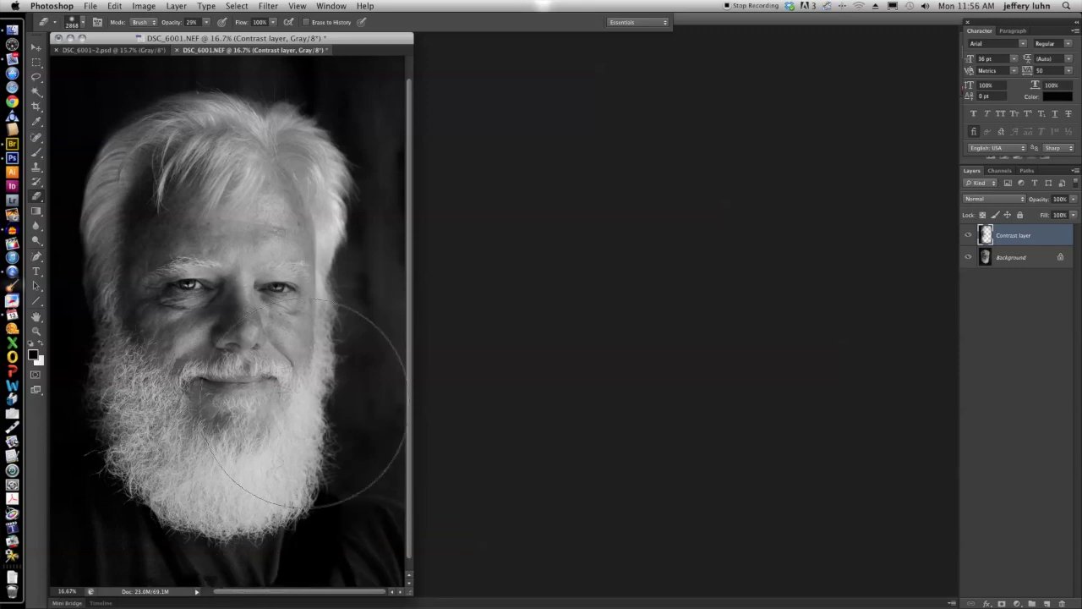
Step: Erase the Contrast layer over the right side of the beard with a 1447 px Eraser at 100% opacity
click(83, 25)
drag(145, 59, 137, 58)
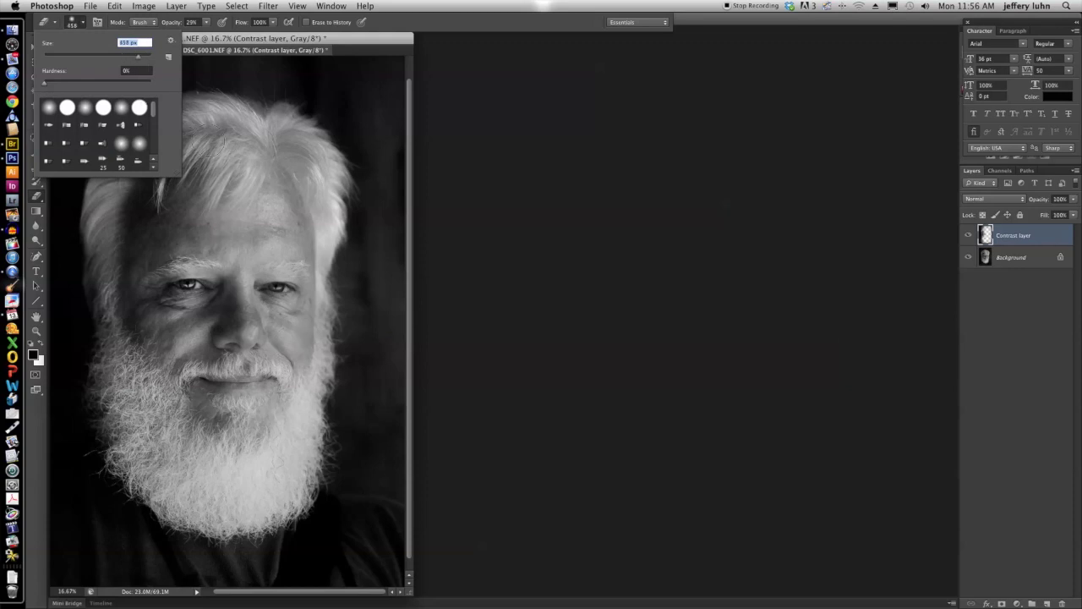
text(1447)
key(Return)
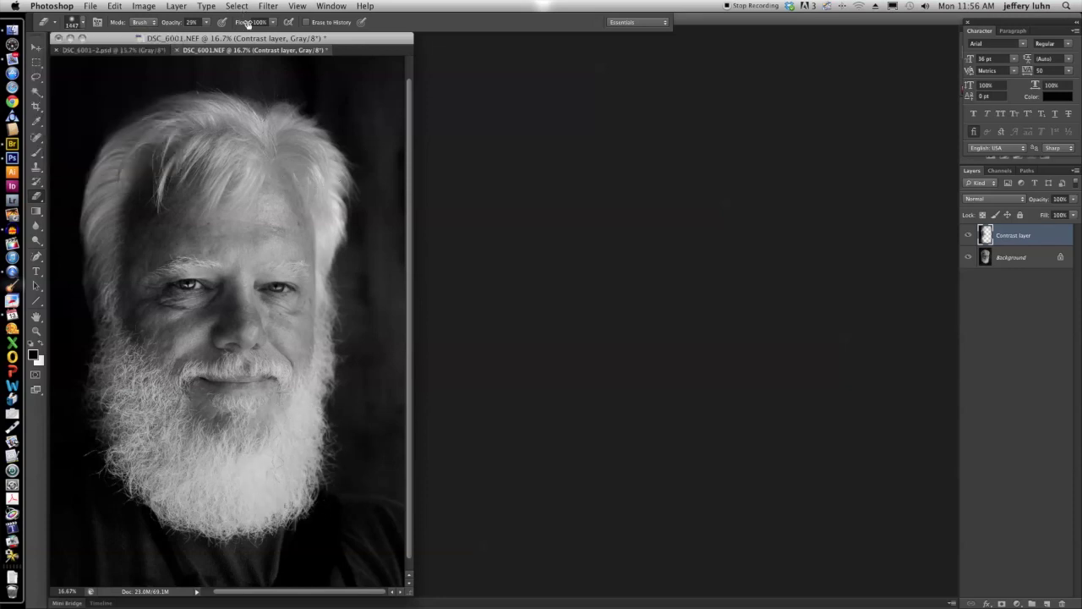
click(206, 22)
drag(208, 37, 251, 41)
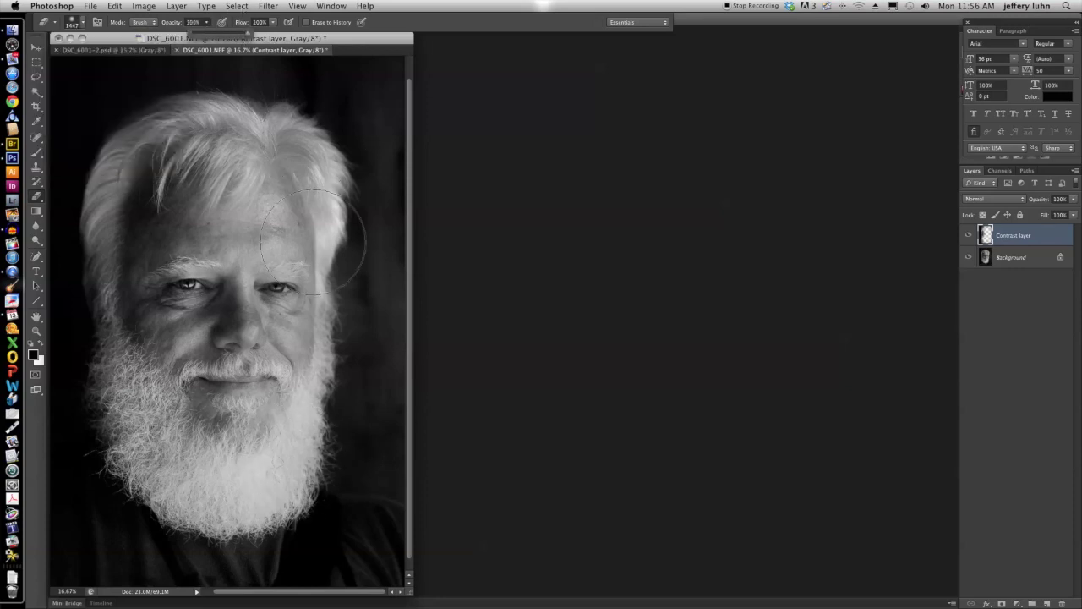
click(298, 433)
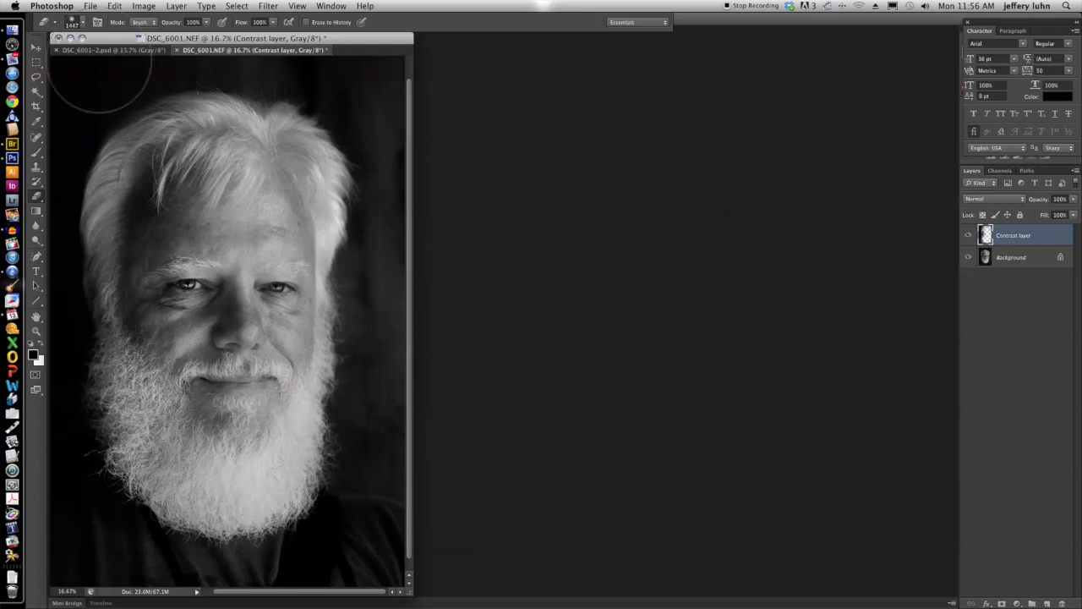
Step: Check the effect of the partly erased Contrast layer by hiding and showing it
click(35, 47)
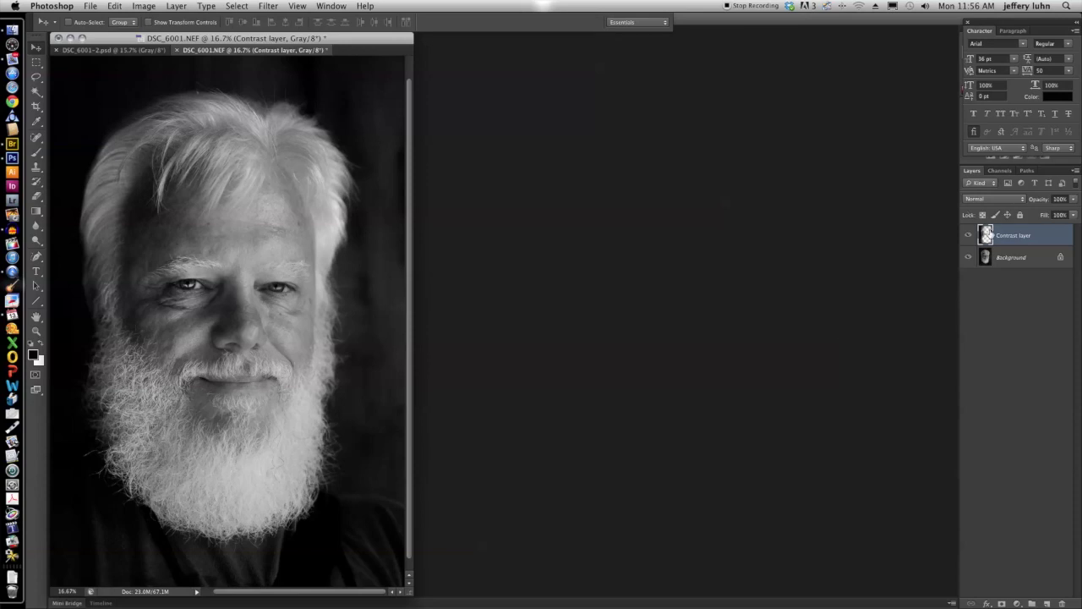
click(968, 236)
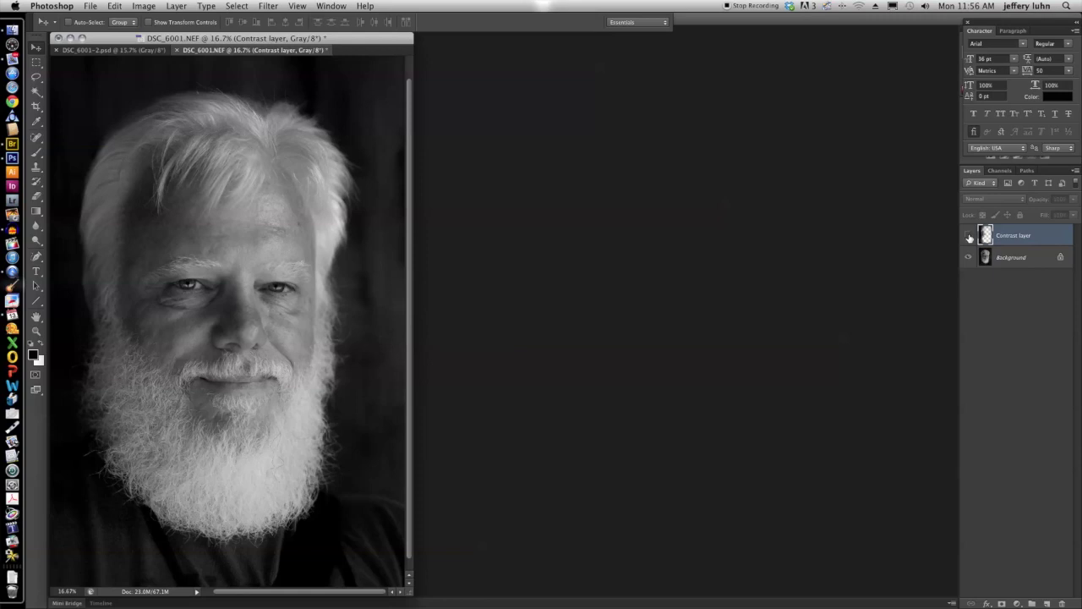
click(969, 235)
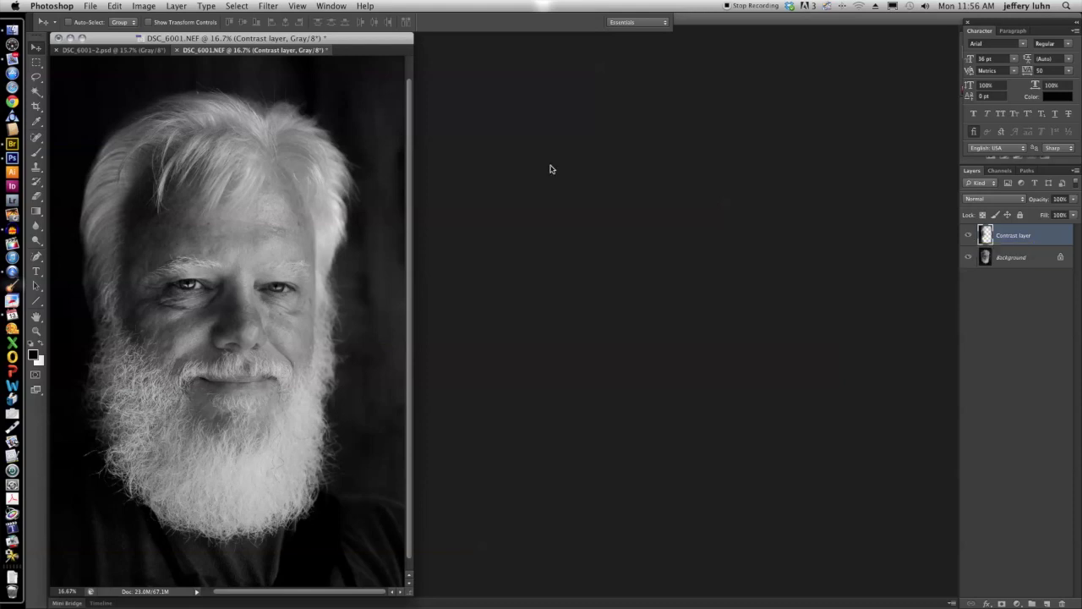
Step: Compare the eyes in DSC_6001.NEF with those in the finished DSC_6001-2.psd
click(117, 51)
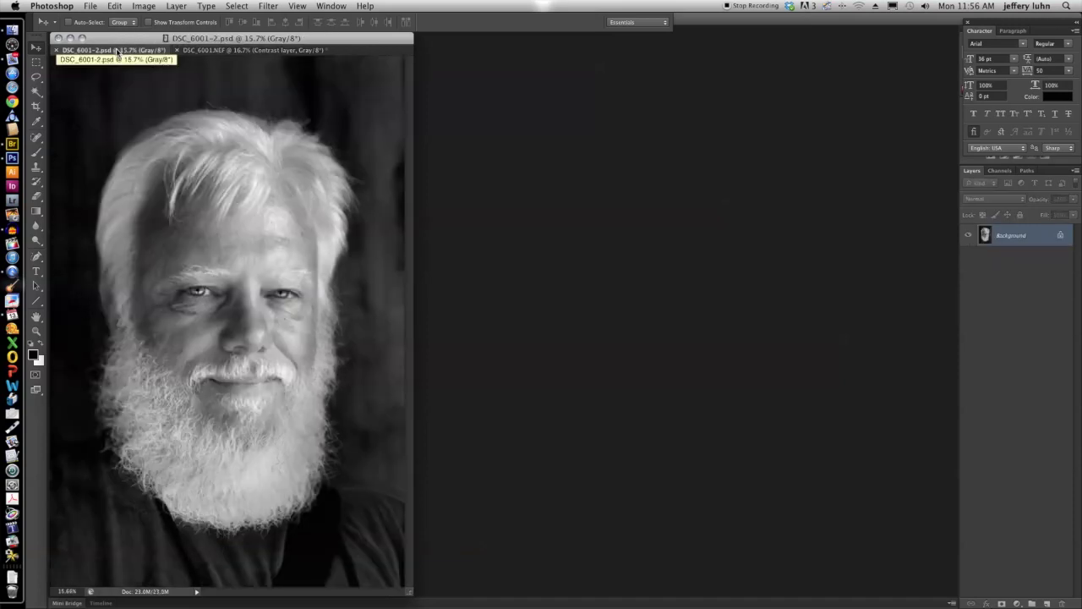
click(248, 51)
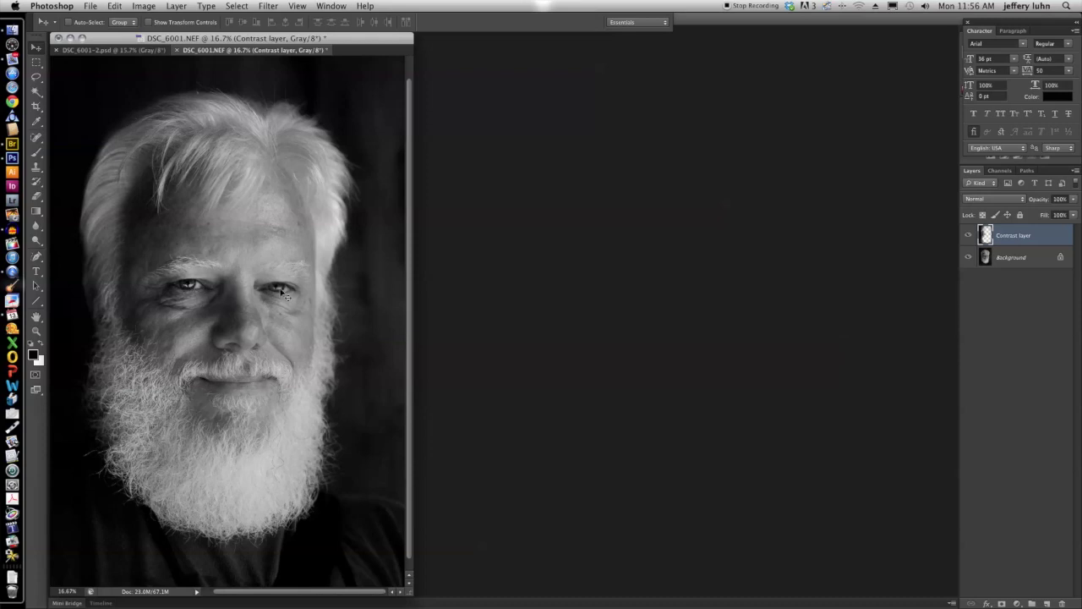
click(103, 51)
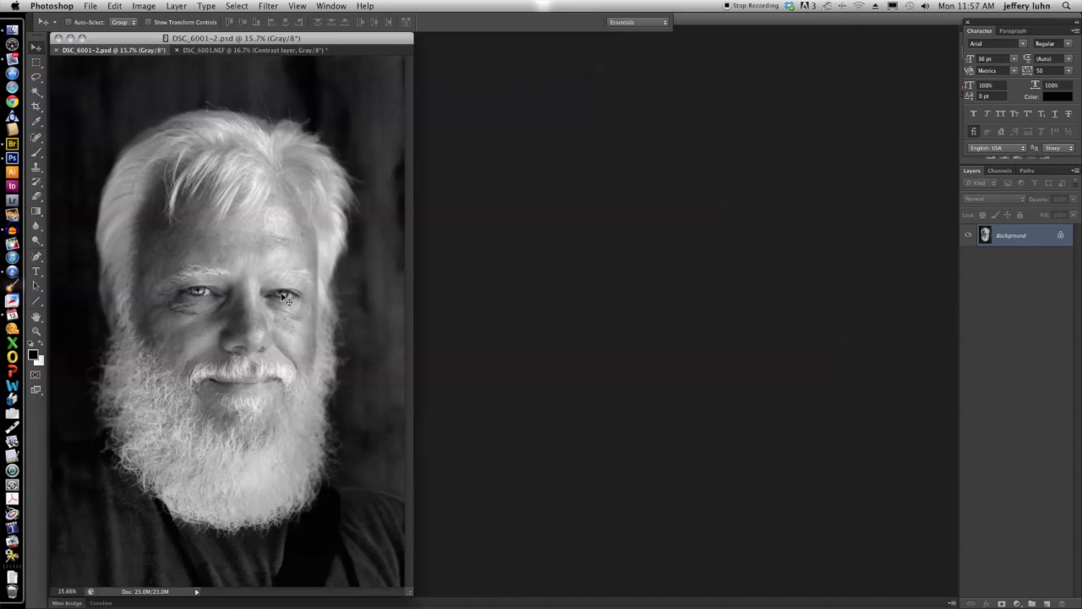
click(233, 51)
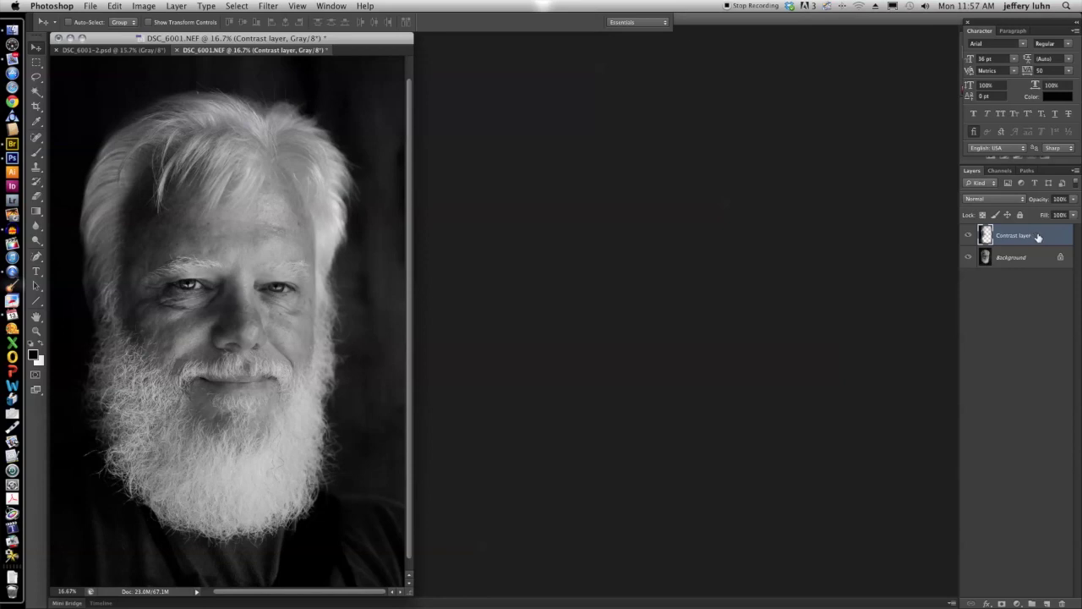
Step: Duplicate the Background layer of DSC_6001.NEF as "Eye lighting"
click(1038, 258)
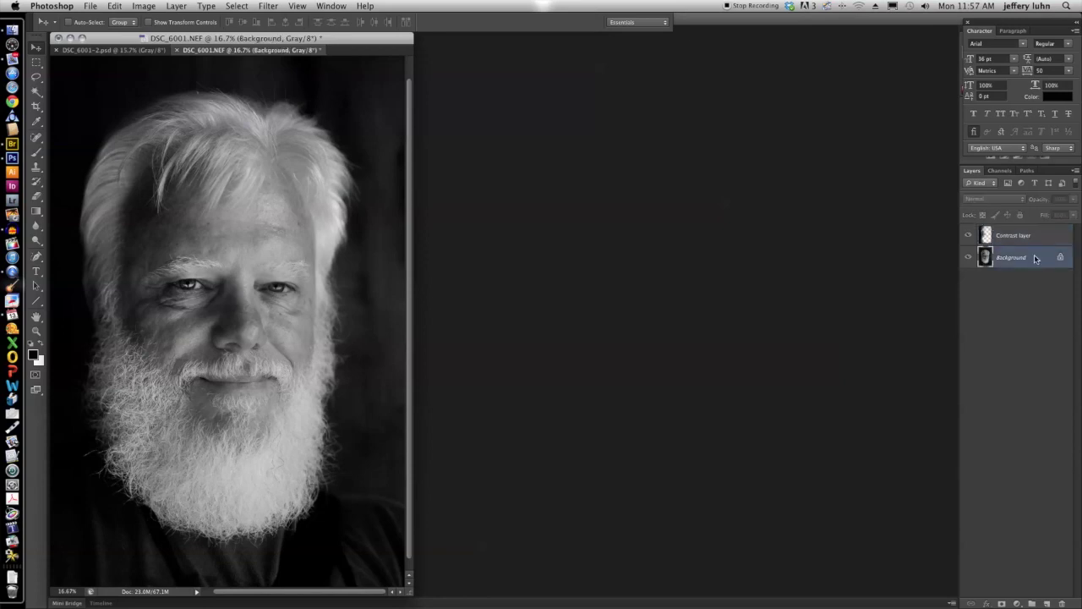
click(175, 7)
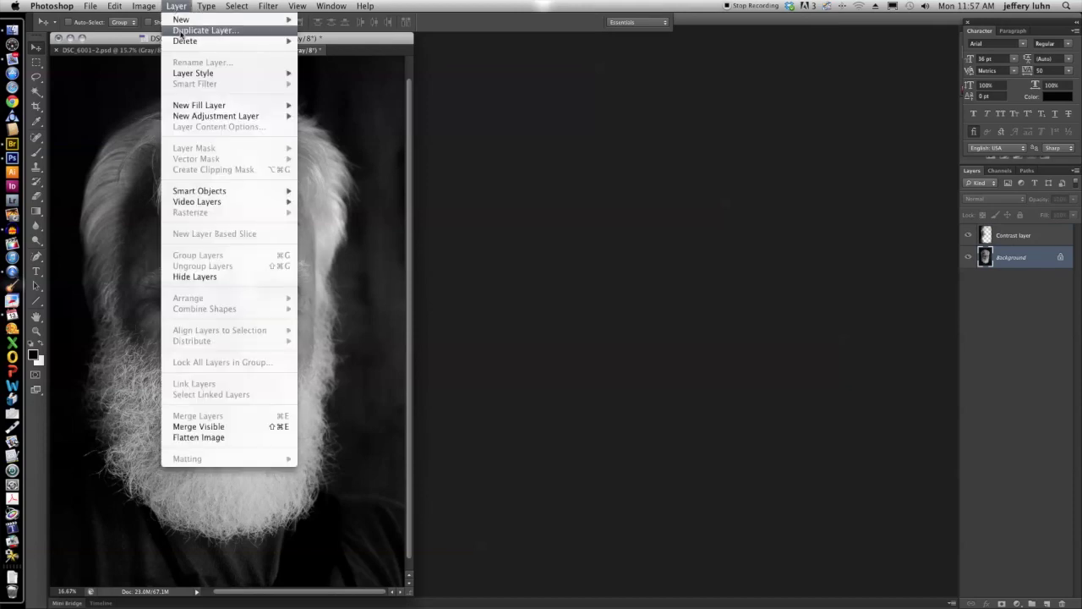
click(195, 35)
text(F)
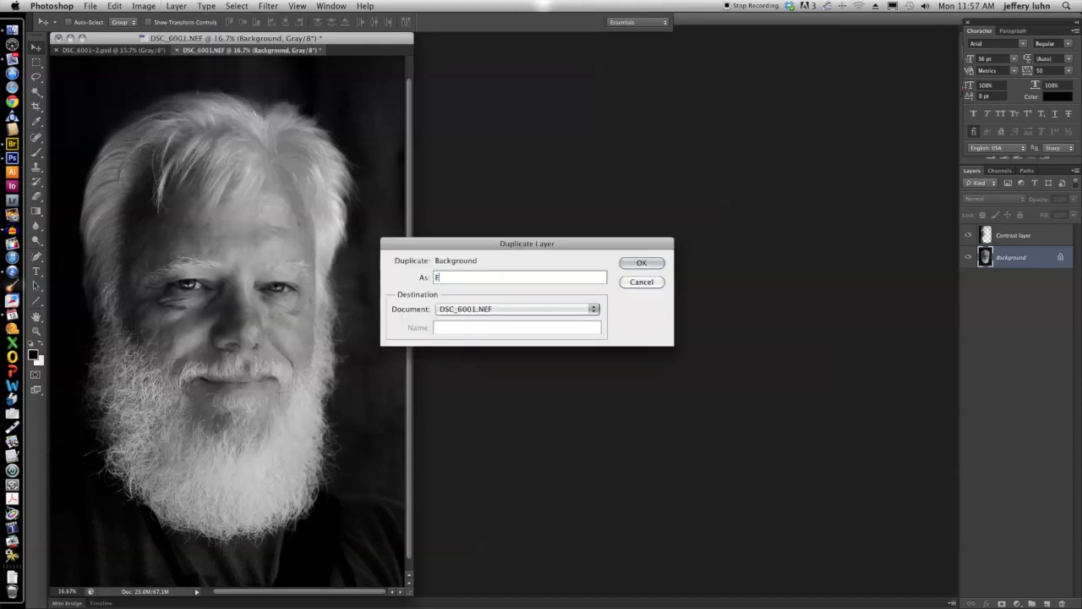
text(ye lighting)
click(640, 263)
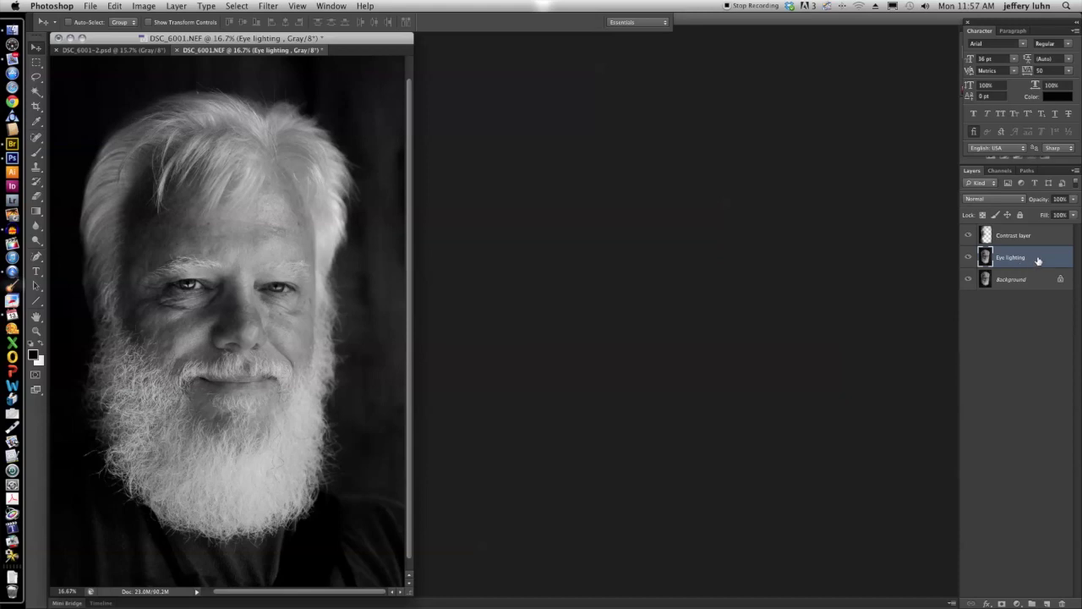
Step: Delete everything outside a lasso selection around both eyes on the Eye lighting layer, and hide the Contrast layer and Background
click(38, 79)
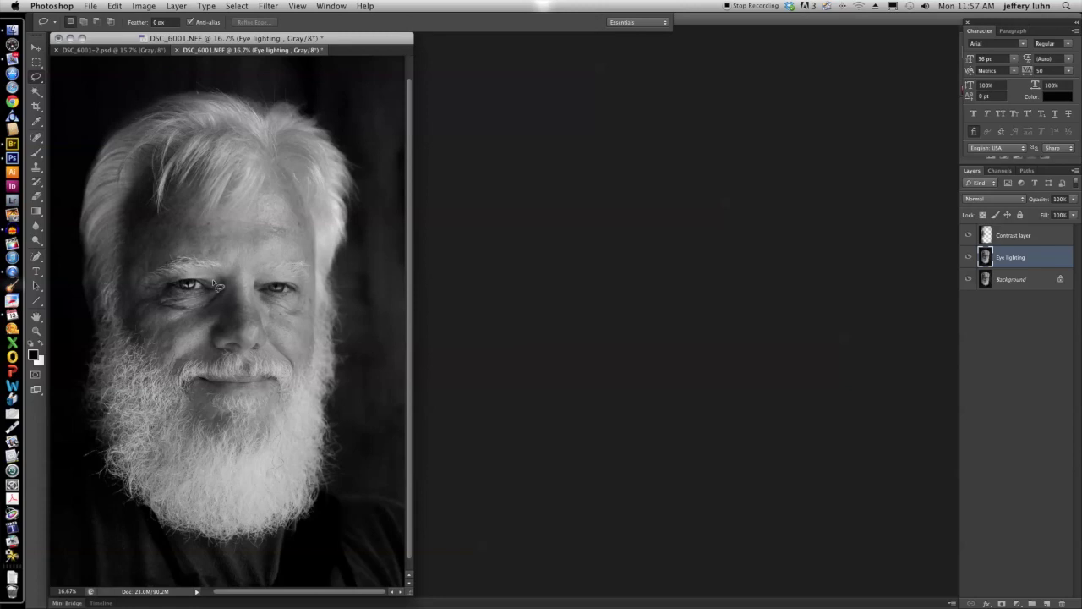
mouse_move(219, 287)
mouse_down()
mouse_move(178, 274)
mouse_move(164, 299)
mouse_move(215, 302)
mouse_move(252, 288)
mouse_move(295, 300)
mouse_move(308, 287)
mouse_move(218, 289)
mouse_up()
click(236, 6)
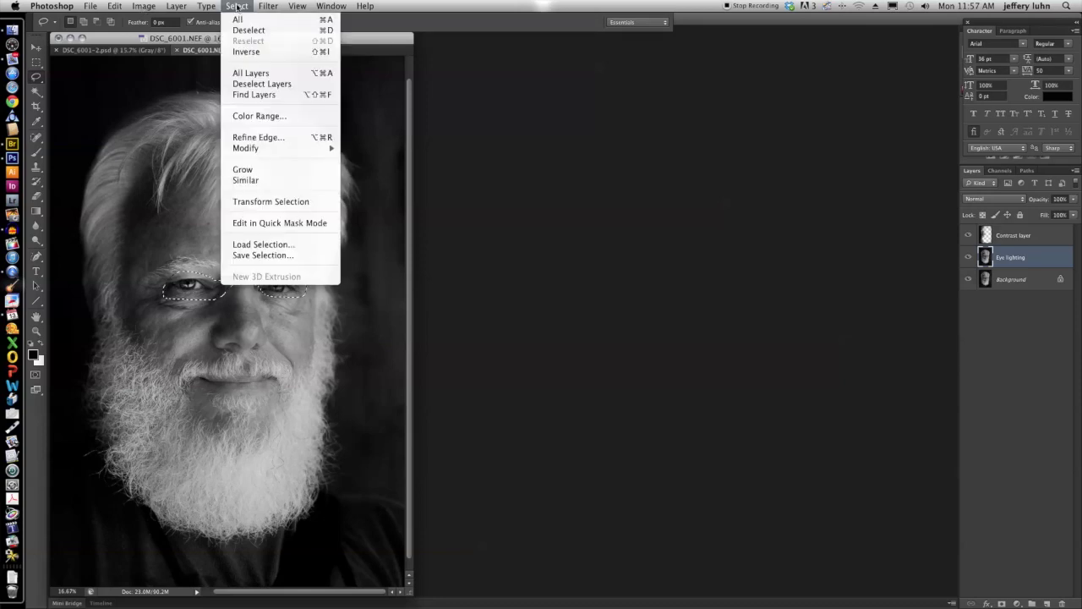
click(244, 52)
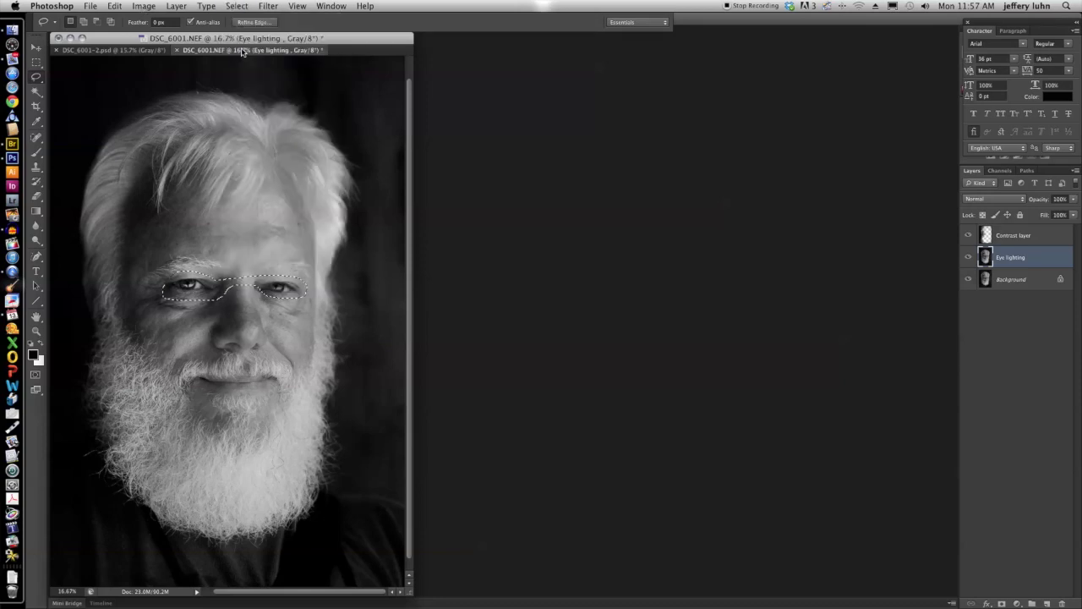
key(Delete)
click(968, 235)
click(968, 279)
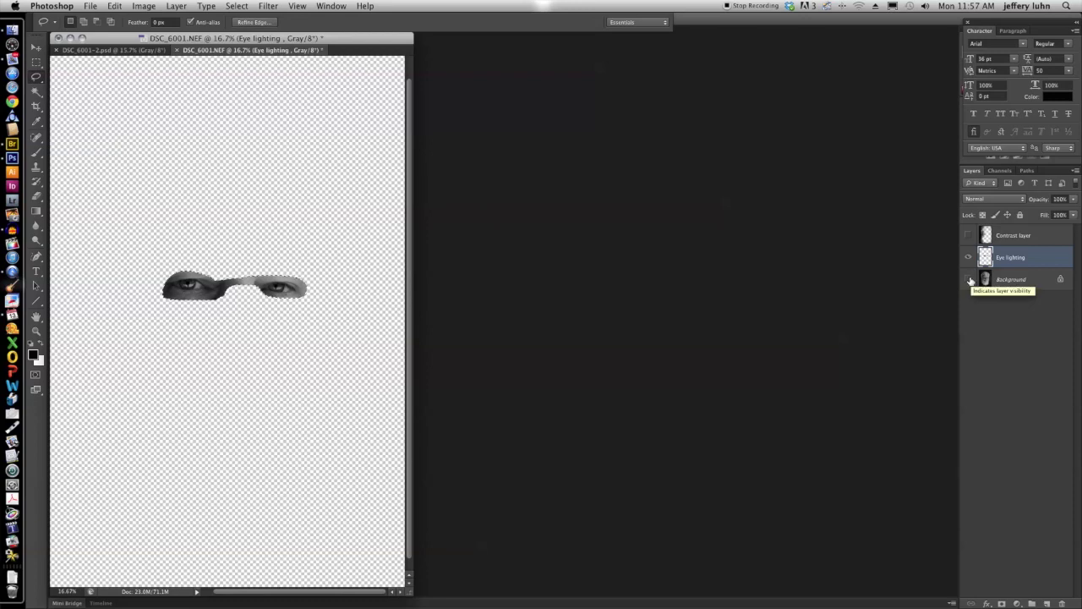
Step: Make the Background and Contrast layers visible again around the Eye lighting layer
click(968, 279)
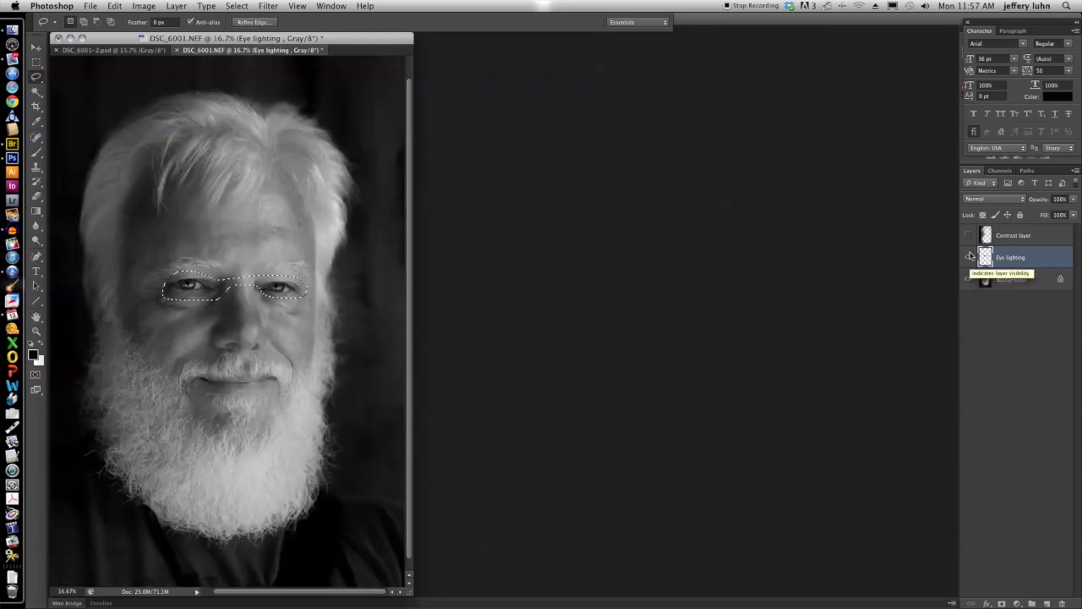
click(968, 236)
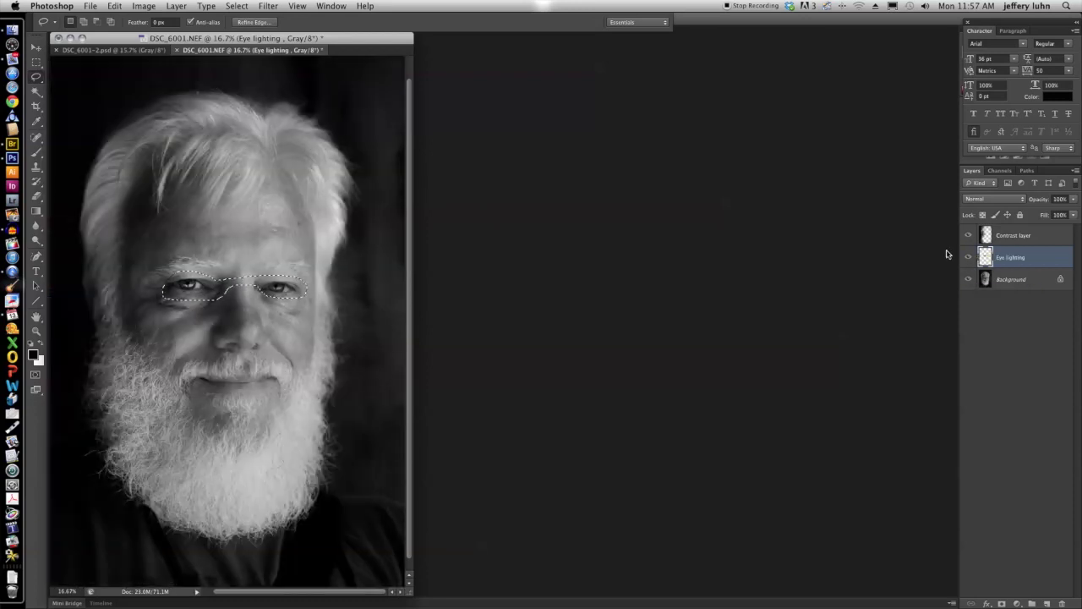
Step: Apply Brightness/Contrast to the Eye lighting layer with brightness 82 and contrast 32
click(39, 333)
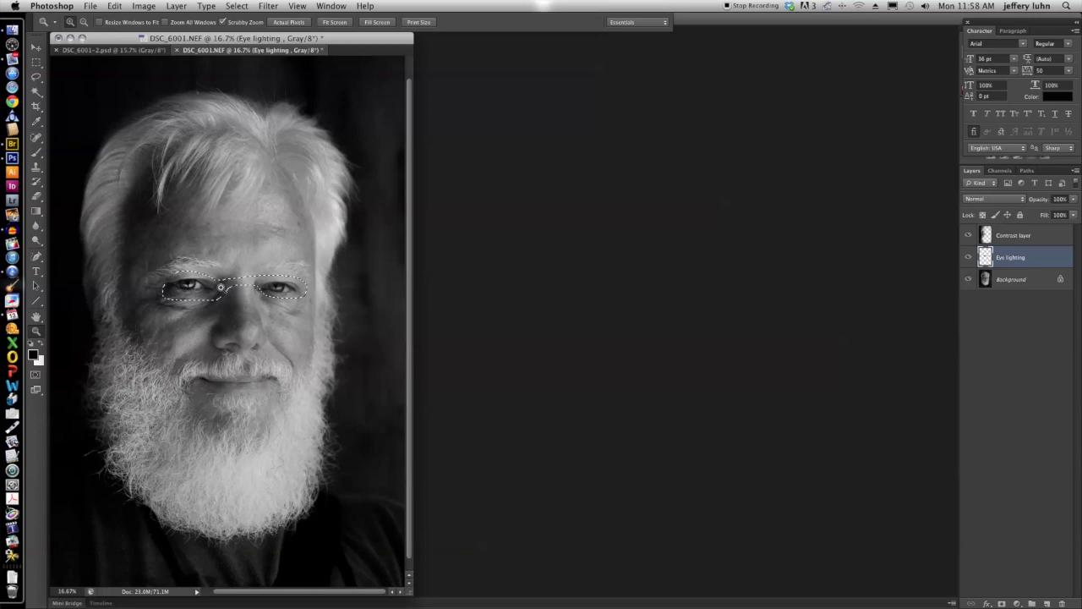
click(221, 287)
click(220, 288)
click(221, 287)
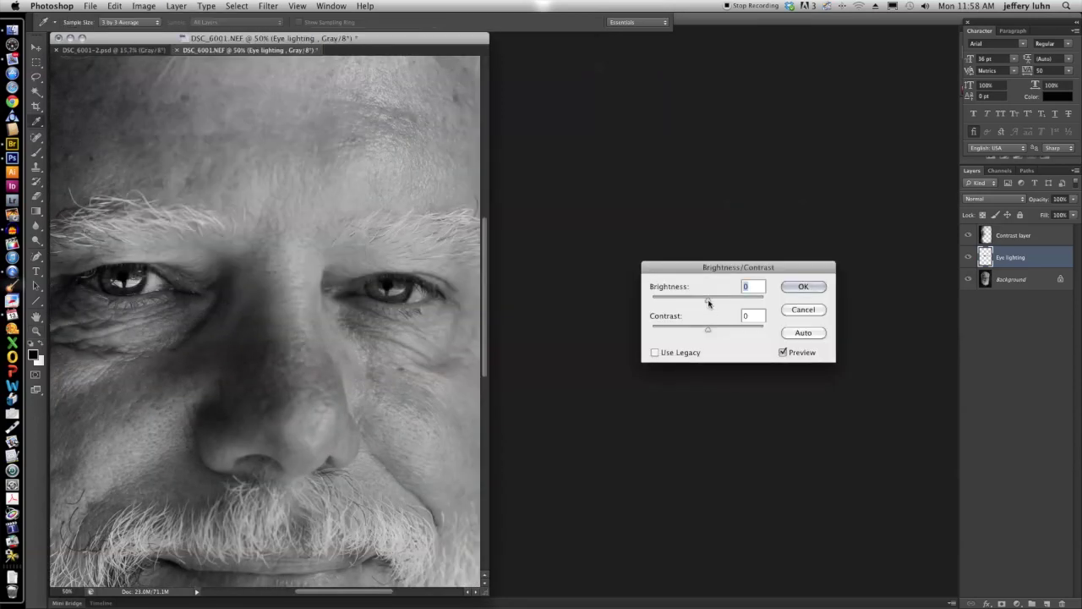
drag(709, 299, 748, 334)
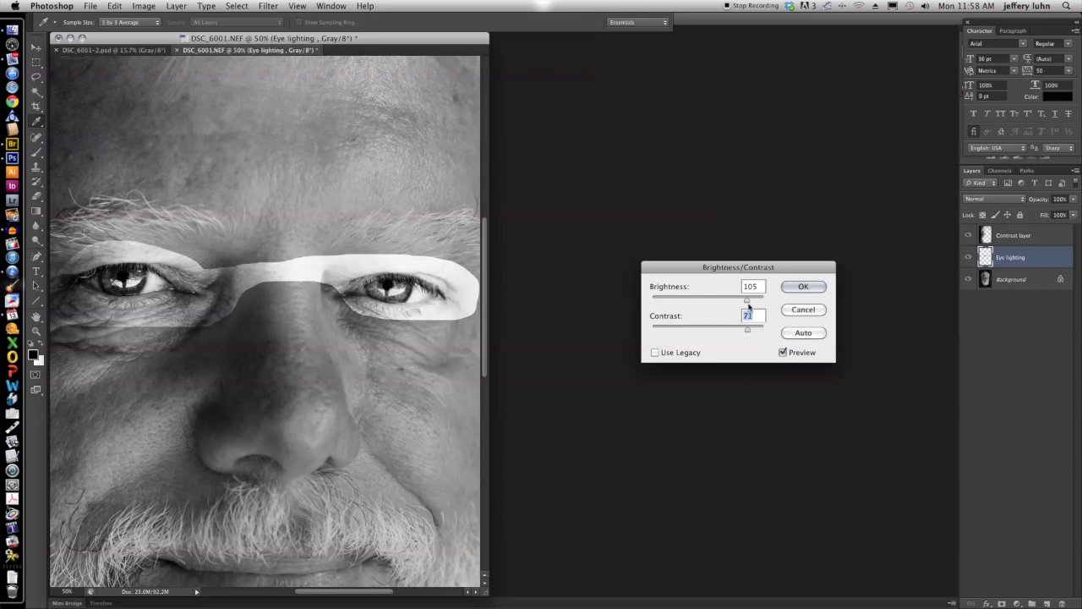
drag(747, 331, 734, 329)
click(783, 353)
click(783, 352)
drag(745, 300, 726, 333)
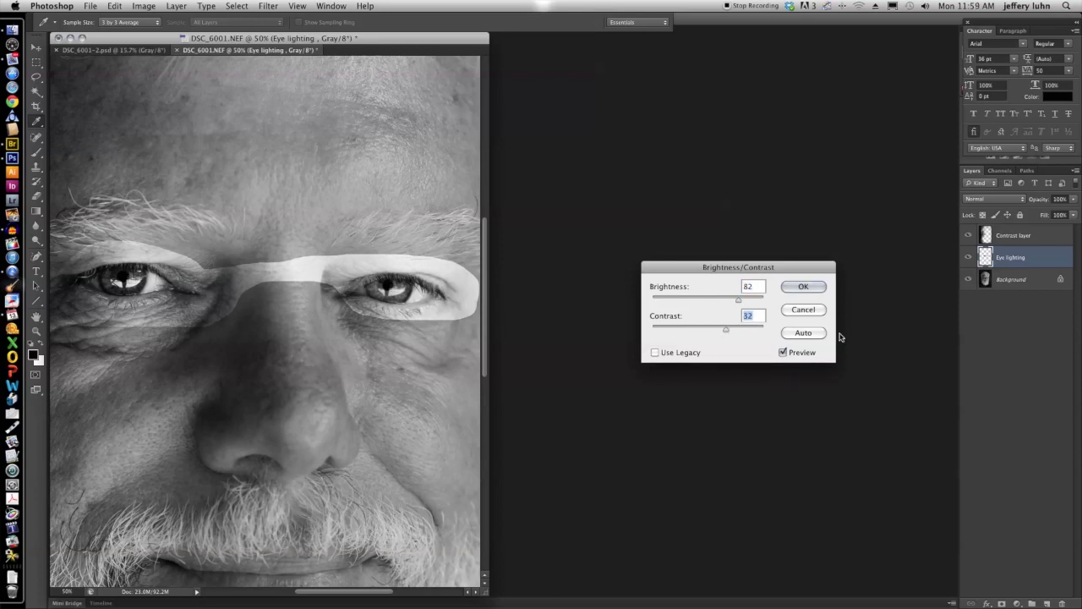
click(801, 286)
Step: Erase the brightened skin around and between the eyes on the Eye lighting layer with a soft 172 px eraser
key(z)
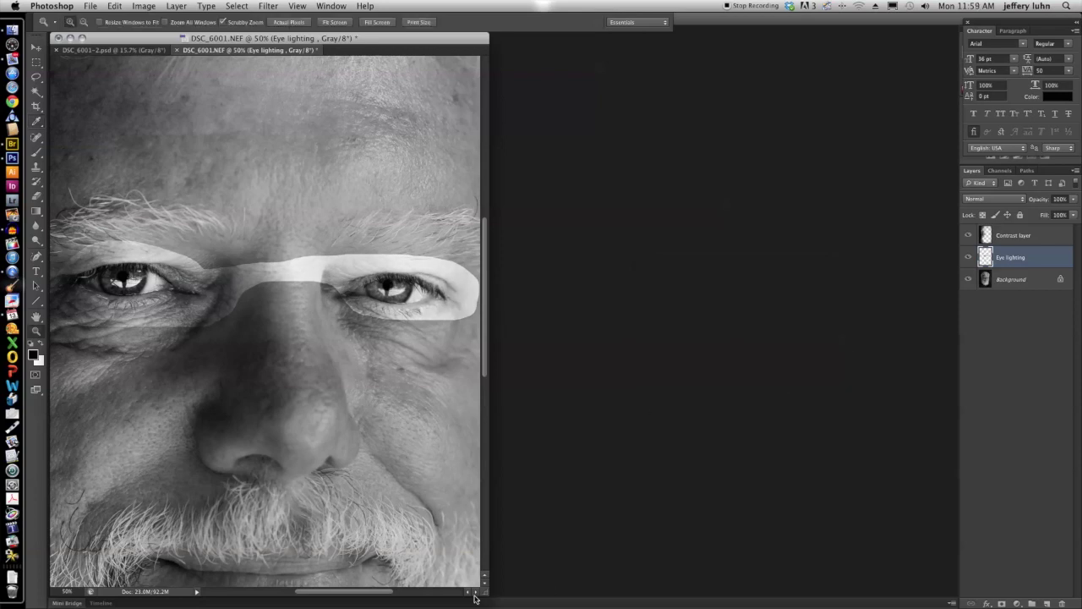
drag(485, 591, 609, 597)
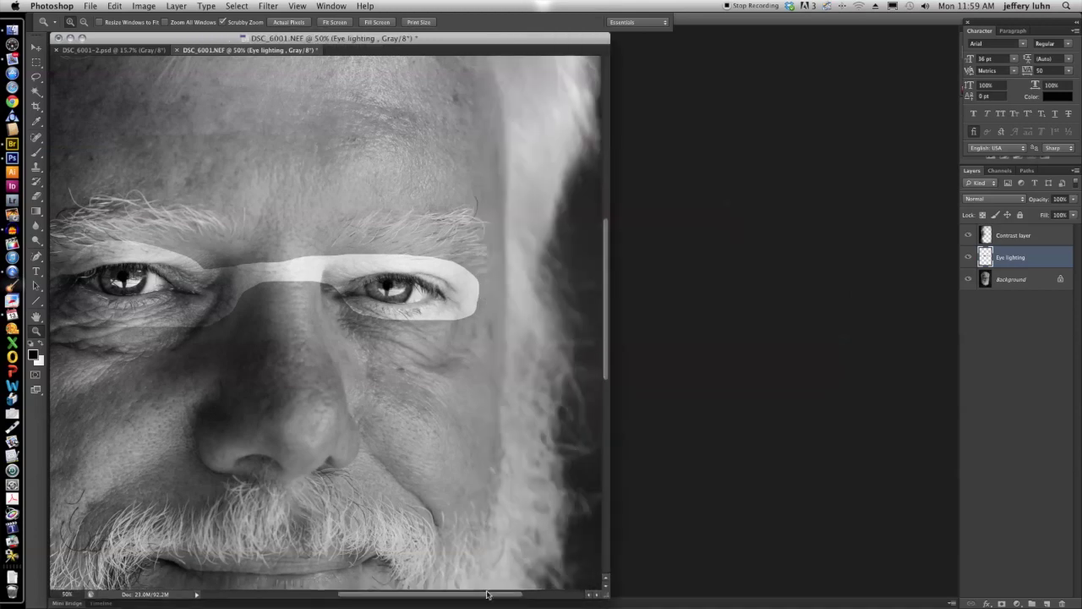
drag(486, 597, 463, 596)
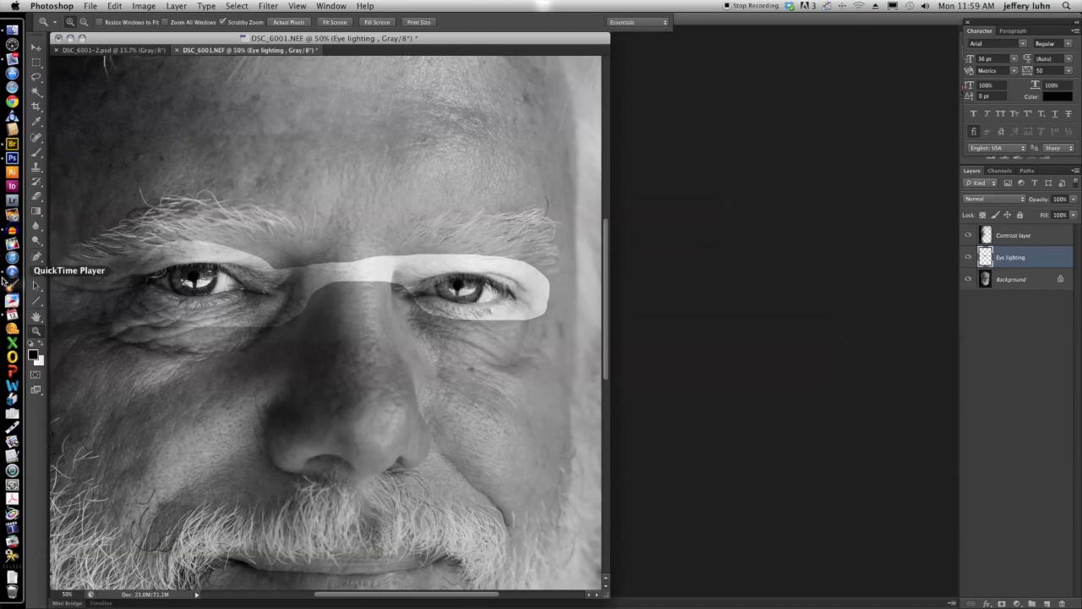
click(38, 197)
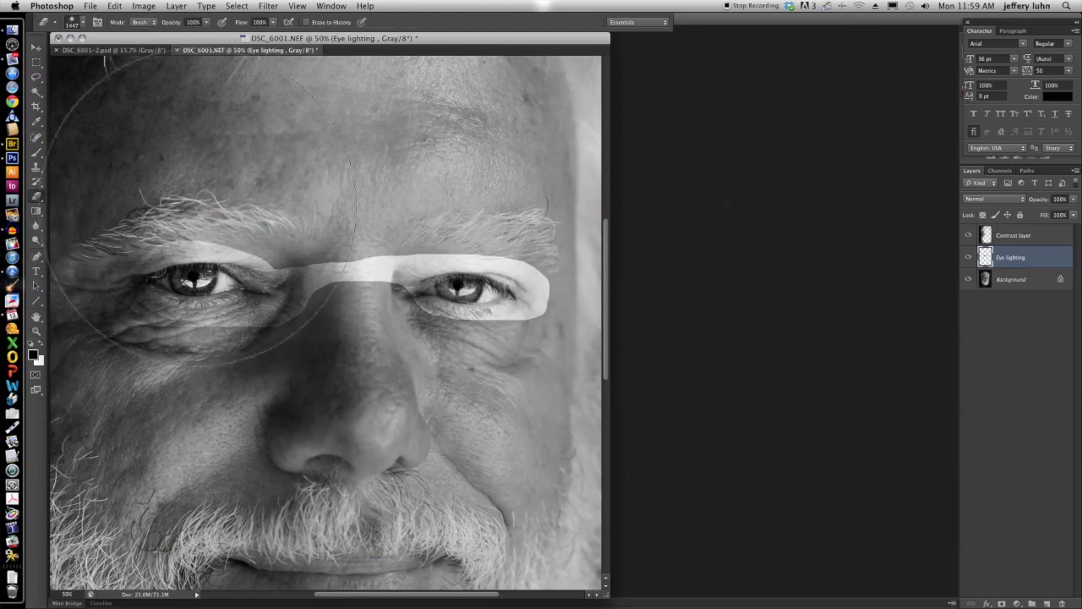
click(84, 24)
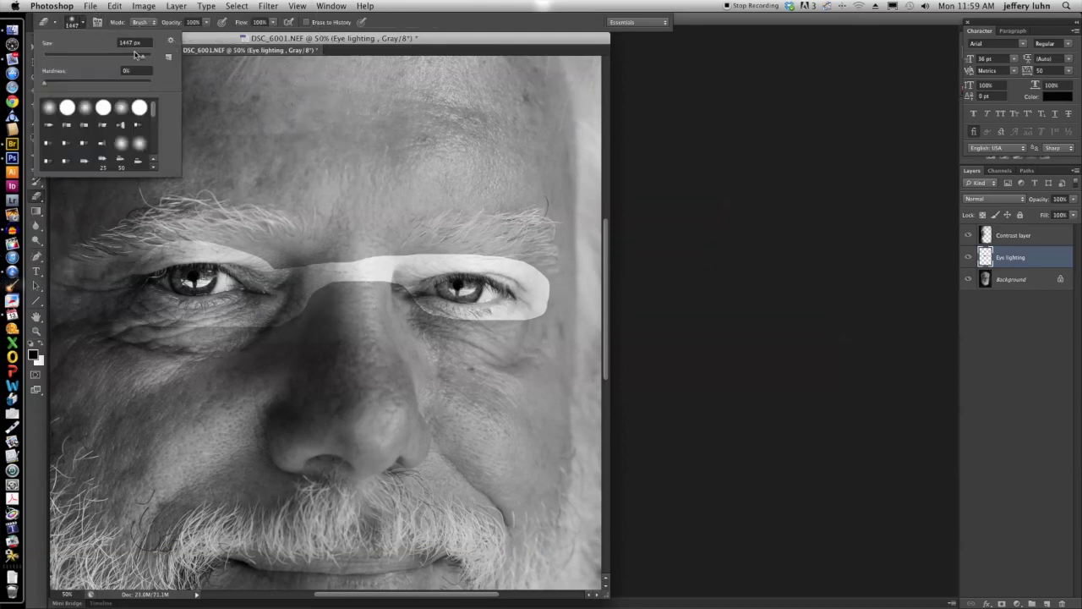
mouse_move(145, 60)
mouse_down()
mouse_move(95, 61)
mouse_move(117, 61)
mouse_up()
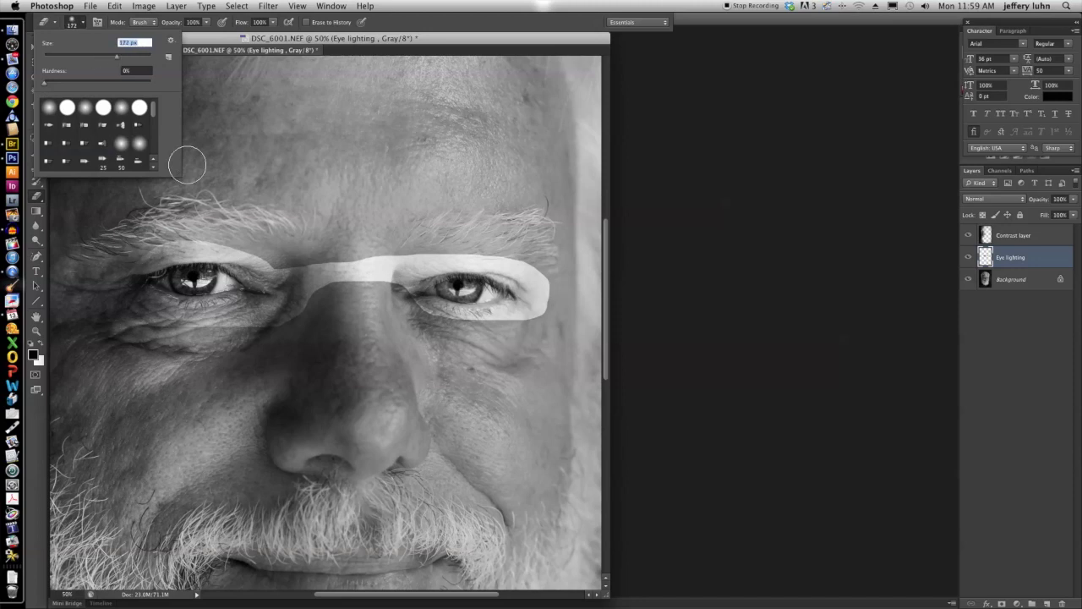
click(247, 253)
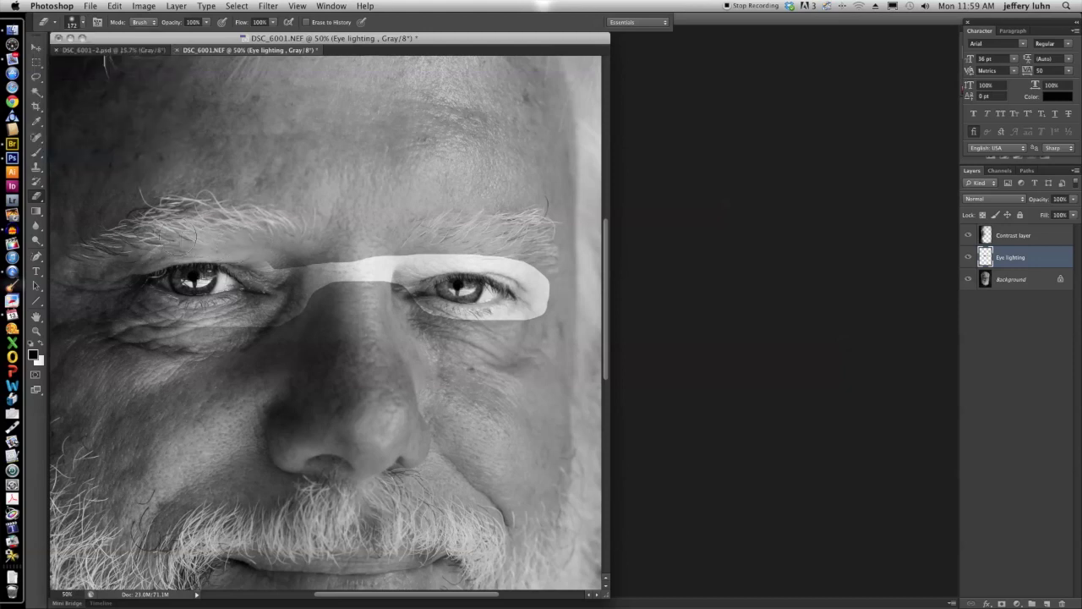
mouse_move(233, 313)
mouse_down()
mouse_move(278, 317)
mouse_move(274, 270)
mouse_move(293, 262)
mouse_move(388, 272)
mouse_move(318, 307)
mouse_move(409, 263)
mouse_move(396, 261)
mouse_move(514, 246)
mouse_move(557, 293)
mouse_move(485, 309)
mouse_up()
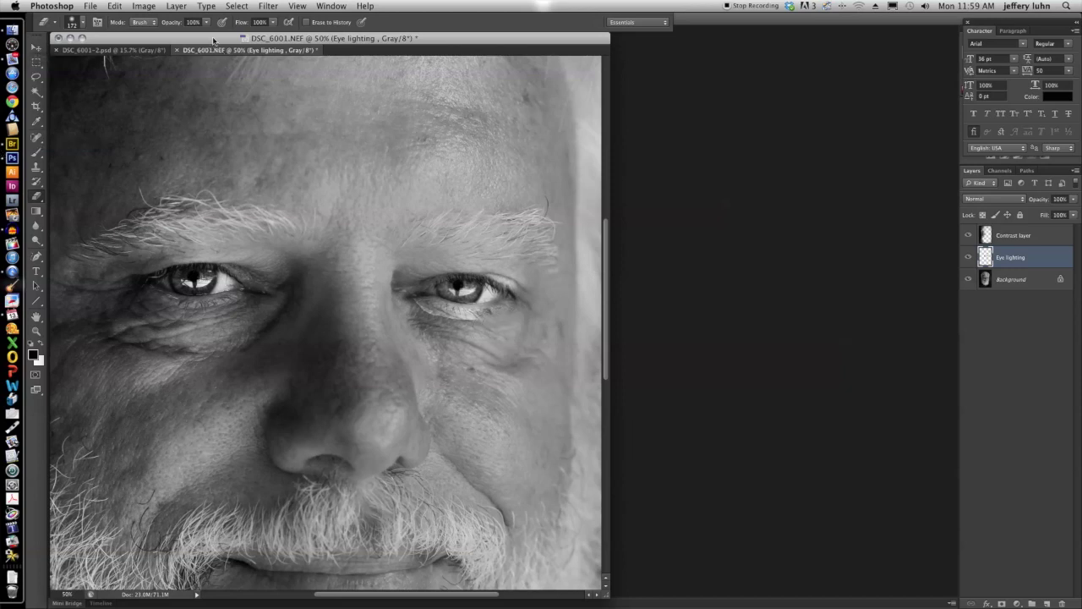
Step: Reduce the eraser to 125 px and erase the leftover brightening under and above the eye on the image's right
click(82, 26)
key(bracketleft)
key(bracketleft)
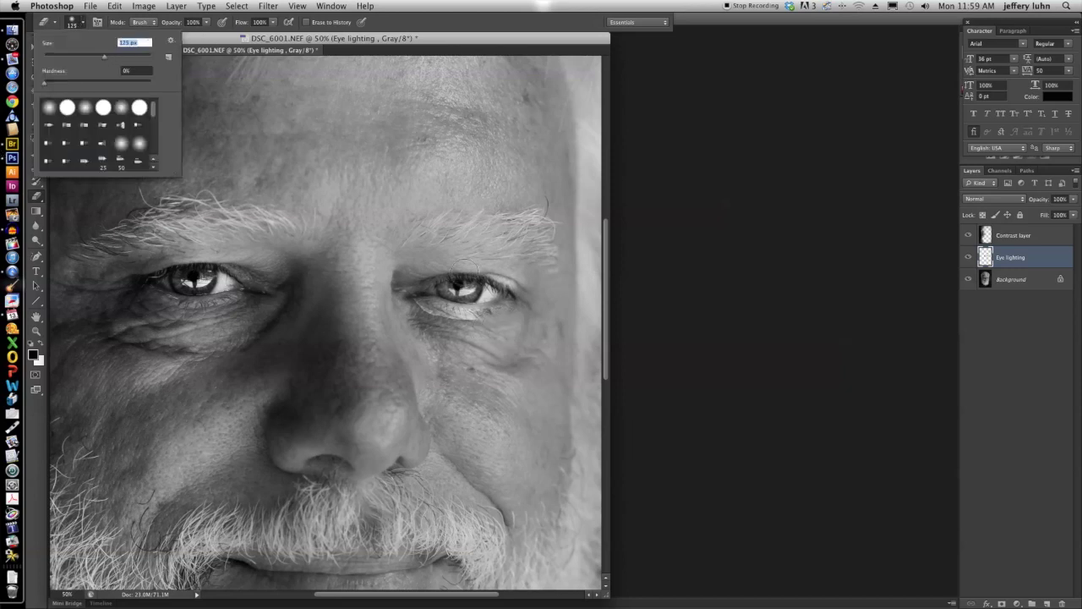
click(498, 315)
drag(494, 315, 414, 303)
mouse_move(502, 254)
mouse_down()
mouse_move(511, 275)
mouse_move(549, 274)
mouse_up()
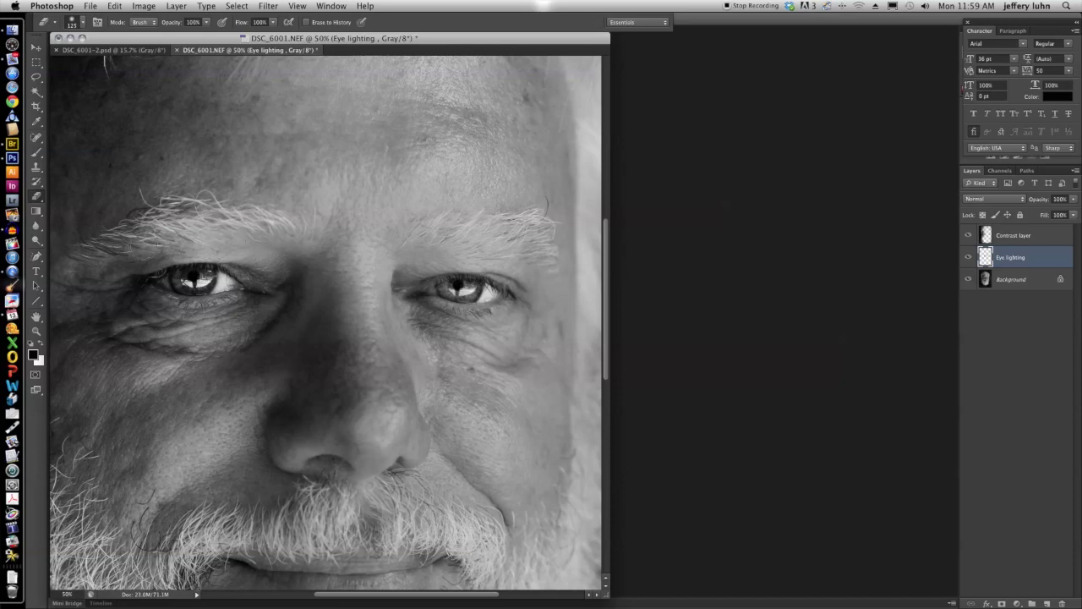
Step: Check the effect of the erased Eye lighting layer on the eyes by hiding and showing it
click(968, 257)
click(968, 257)
click(968, 257)
click(968, 256)
click(968, 257)
click(968, 257)
click(36, 332)
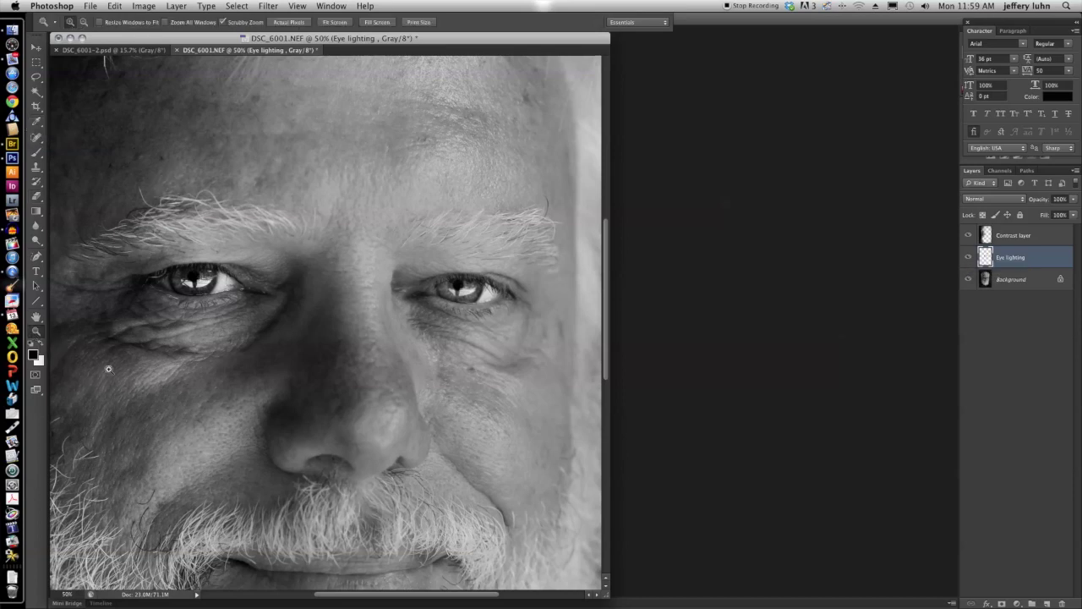
click(386, 24)
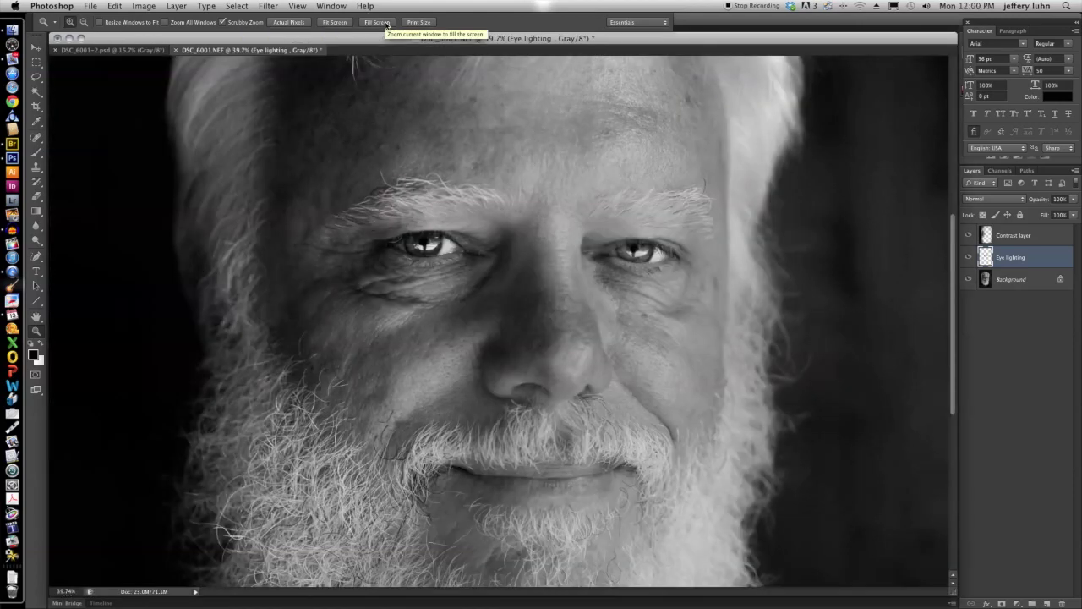
click(969, 256)
click(969, 258)
click(970, 258)
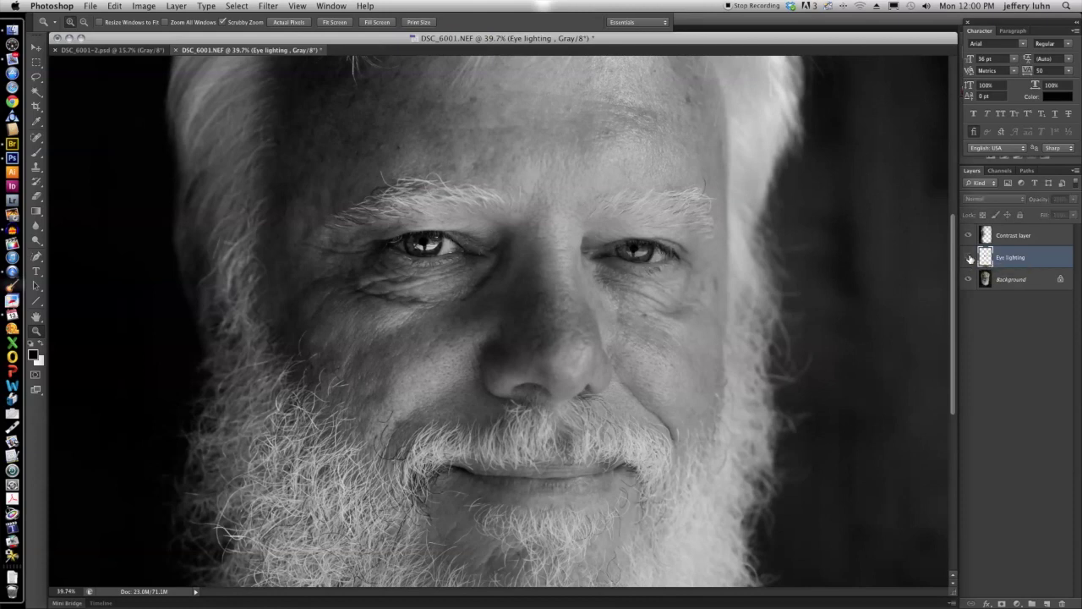
click(969, 258)
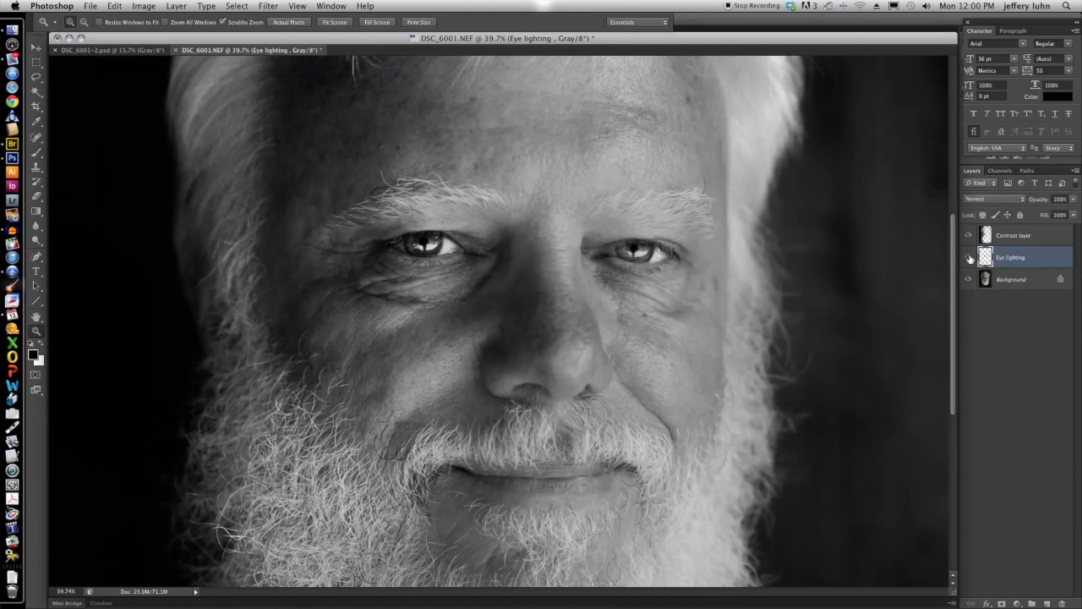
click(969, 258)
click(969, 258)
Step: Compare the whole retouched portrait in DSC_6001.NEF with the finished DSC_6001-2.psd
click(335, 25)
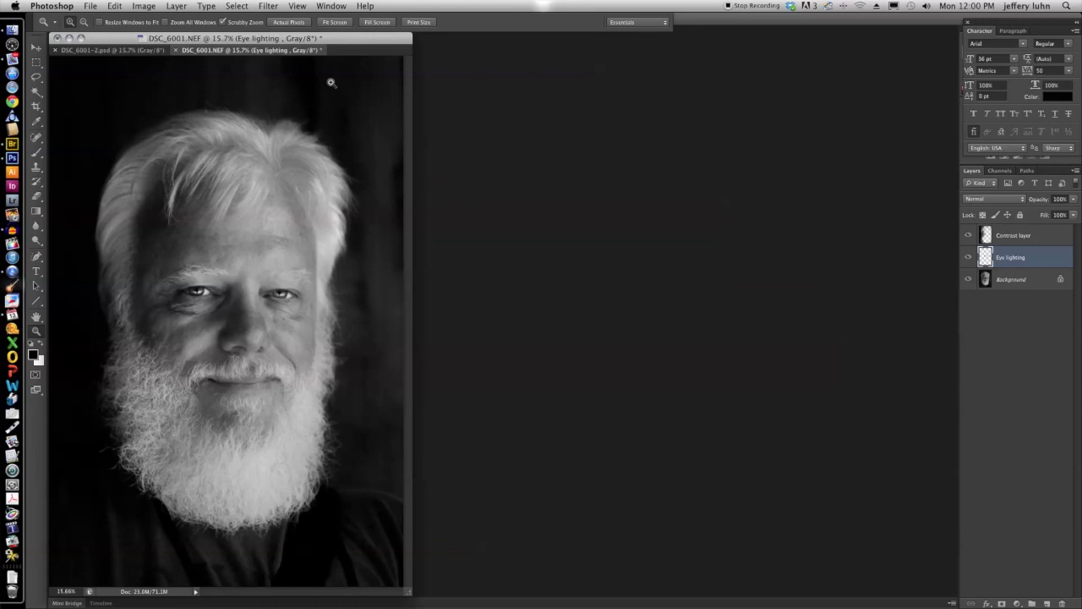
click(105, 51)
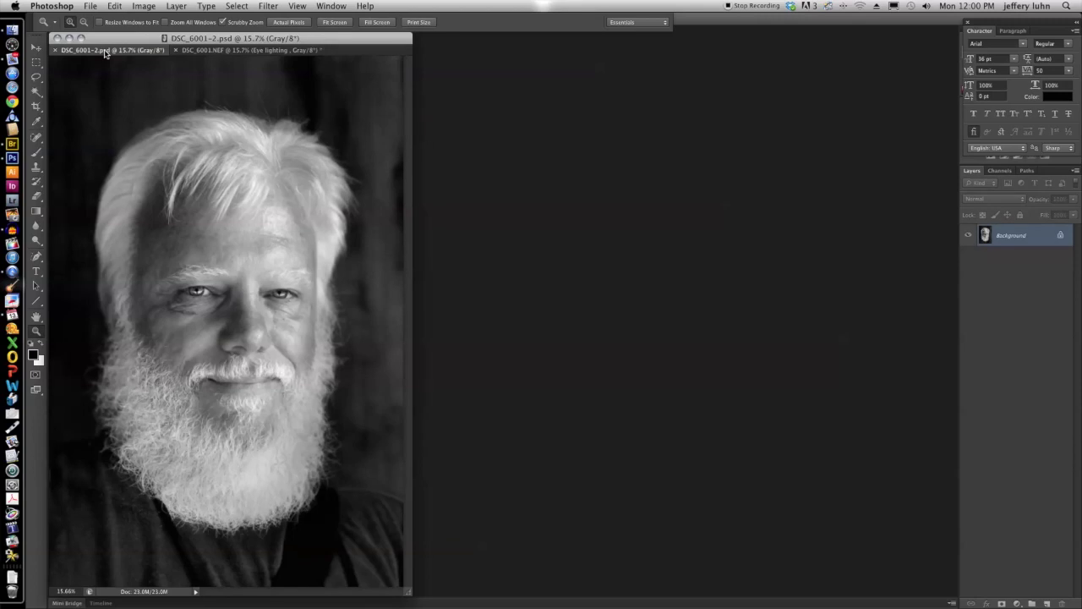
click(251, 51)
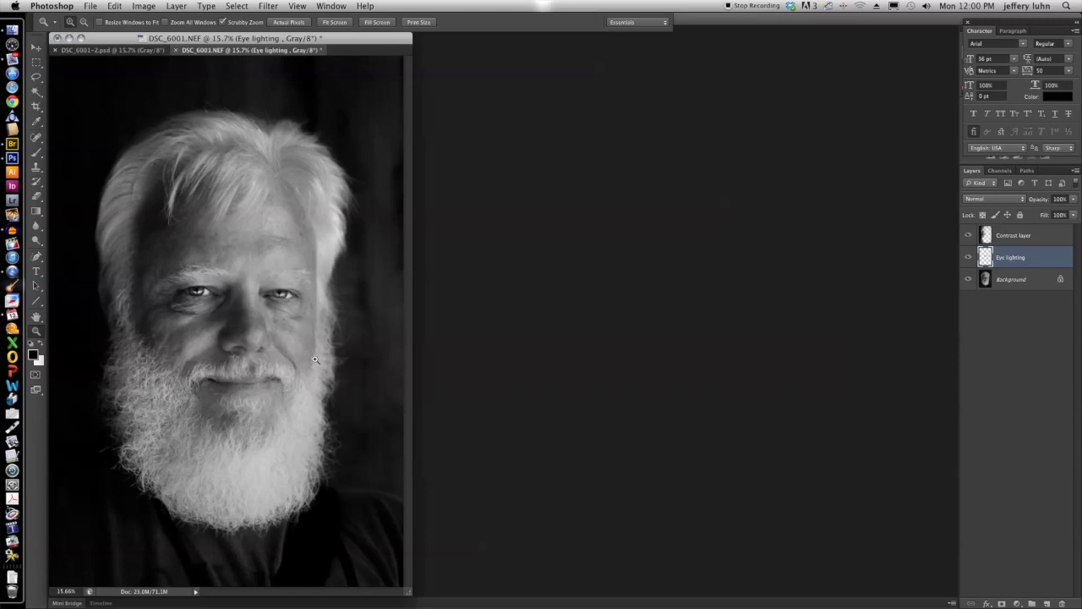
click(103, 50)
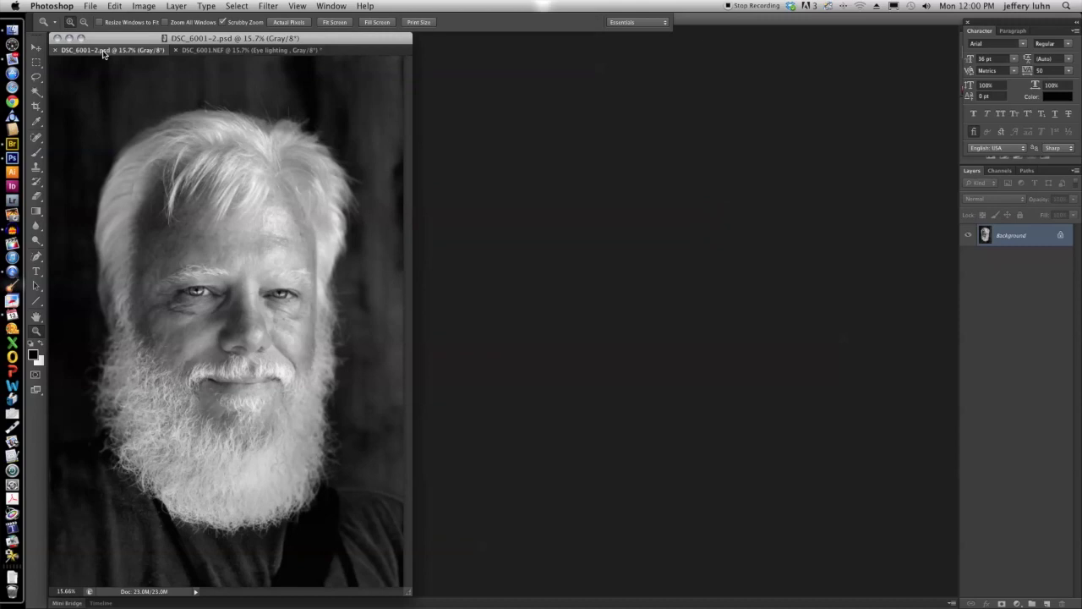
click(243, 51)
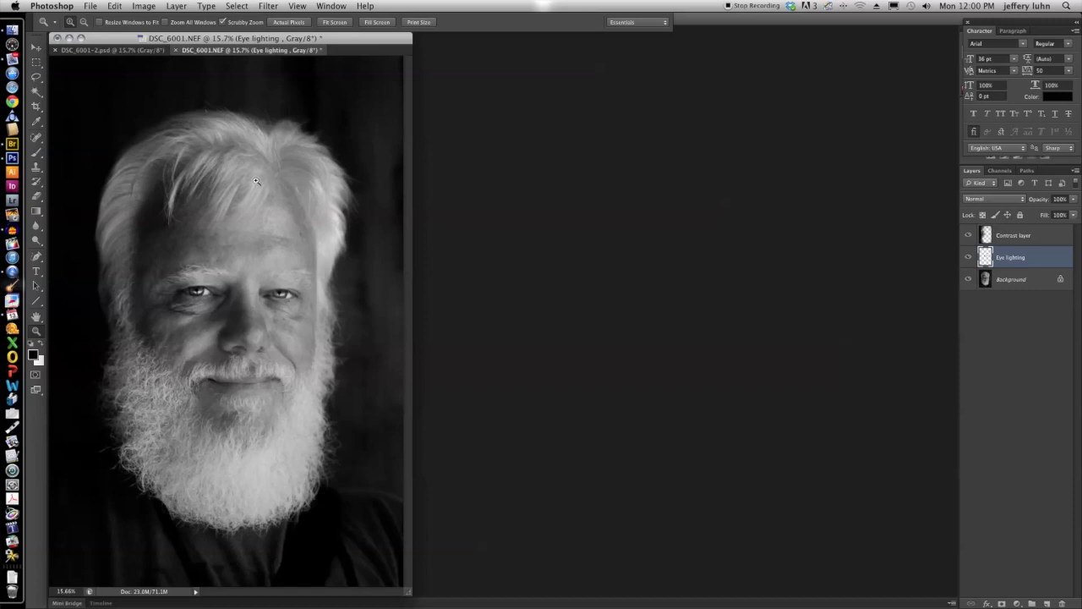
Step: Select the Contrast layer and check its effect on the whole portrait by hiding and showing it
click(1047, 241)
click(968, 236)
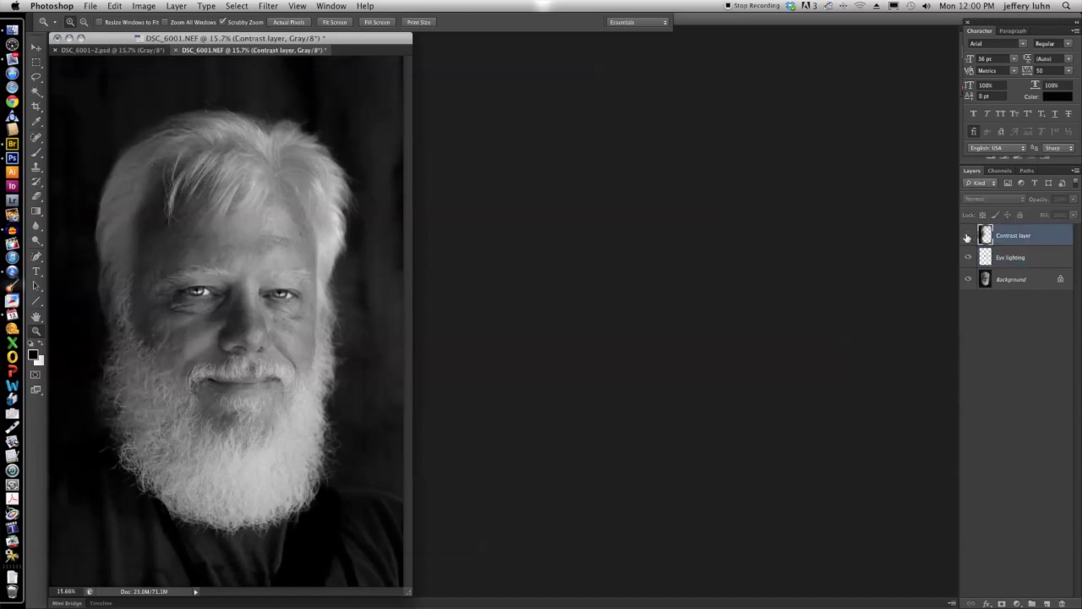
click(968, 236)
click(967, 236)
click(968, 236)
click(968, 236)
click(968, 235)
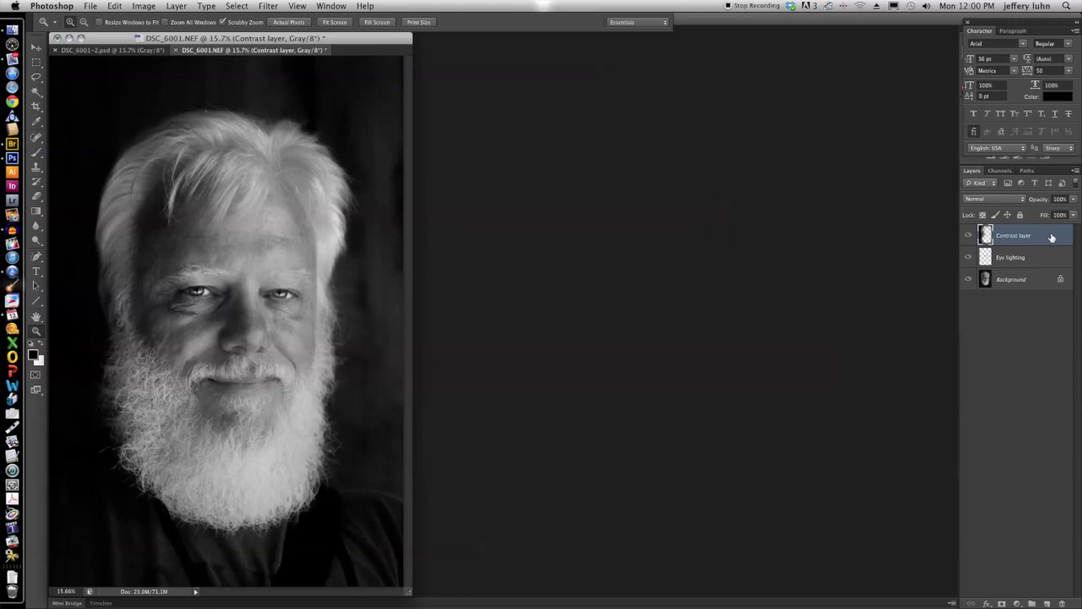
Step: Duplicate the Background layer of DSC_6001.NEF within the same document, keeping the suggested name
click(1036, 279)
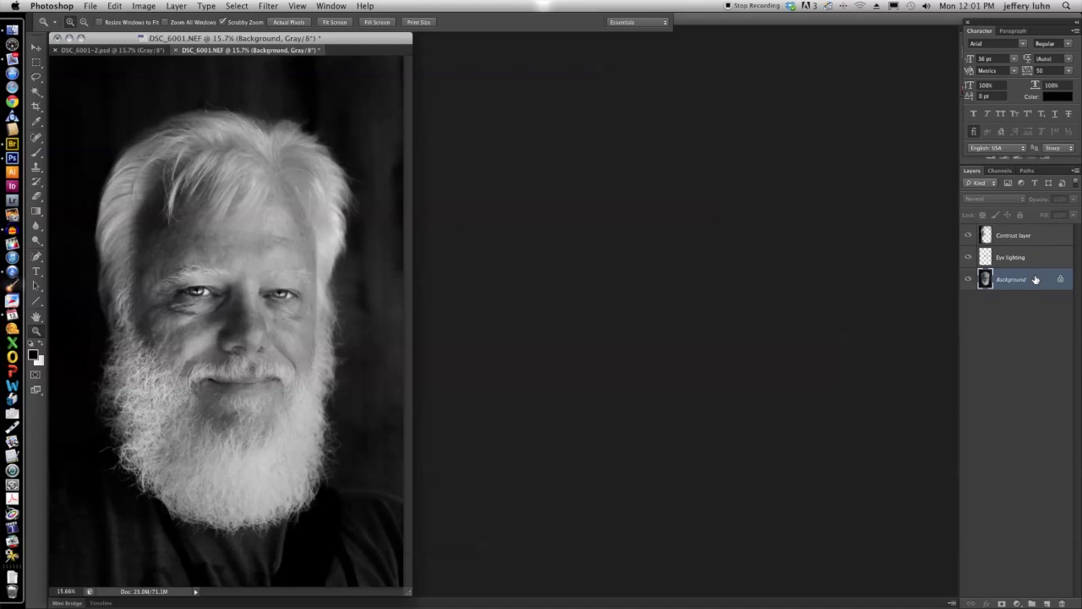
click(178, 7)
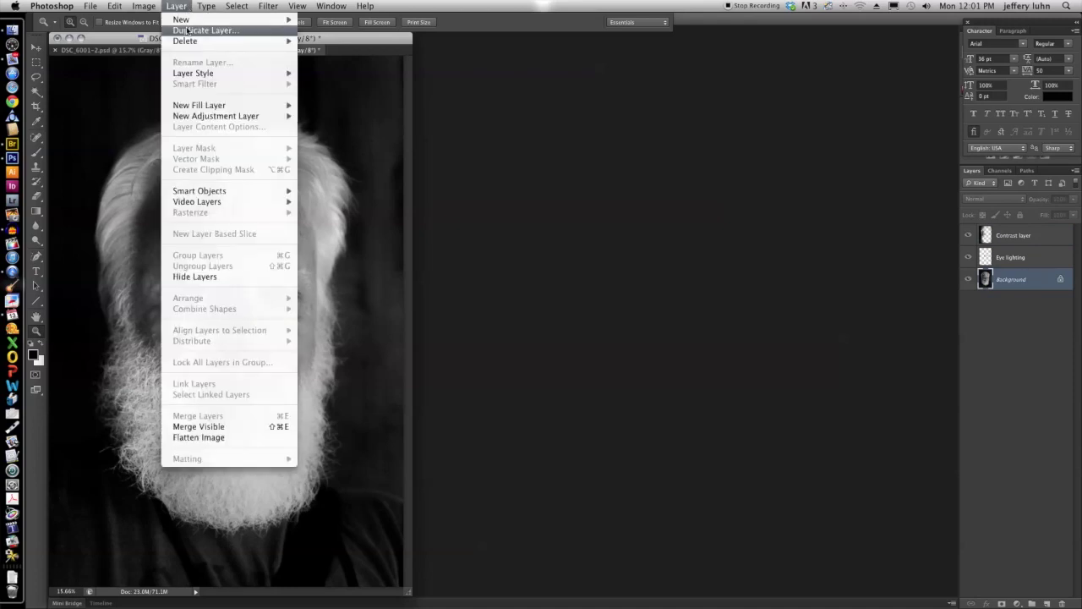
click(187, 31)
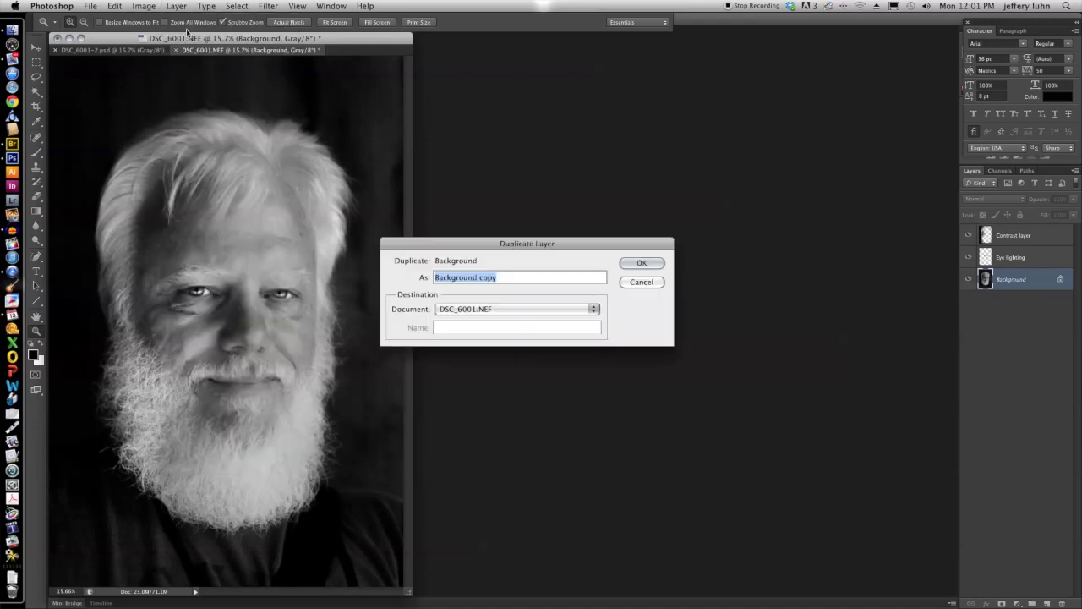
click(640, 263)
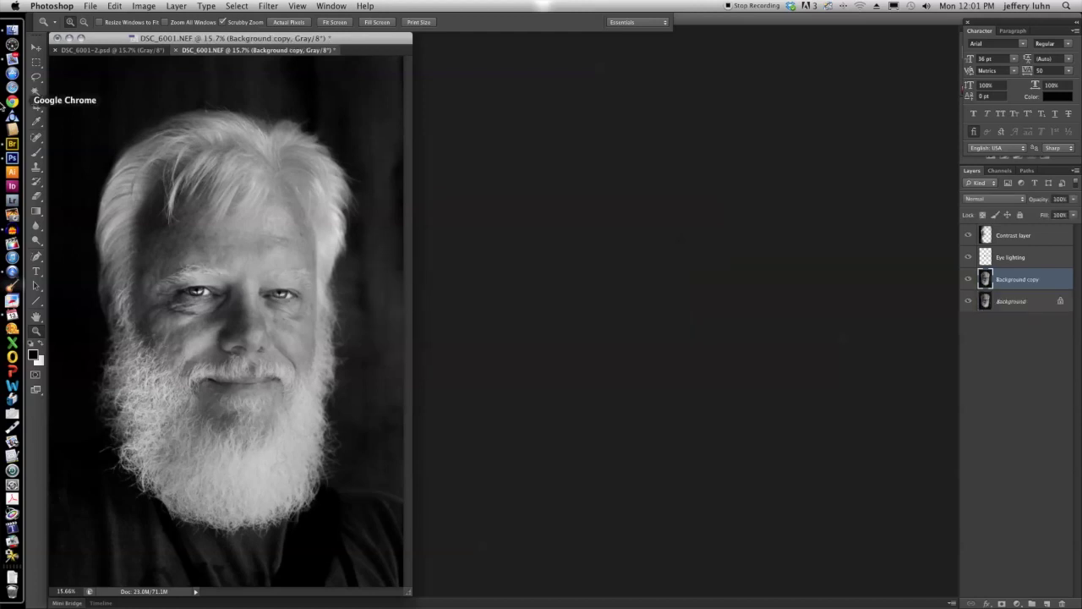
Step: Apply a Brightness/Contrast adjustment to the Background copy layer with the contrast set to 100
click(146, 7)
mouse_move(151, 41)
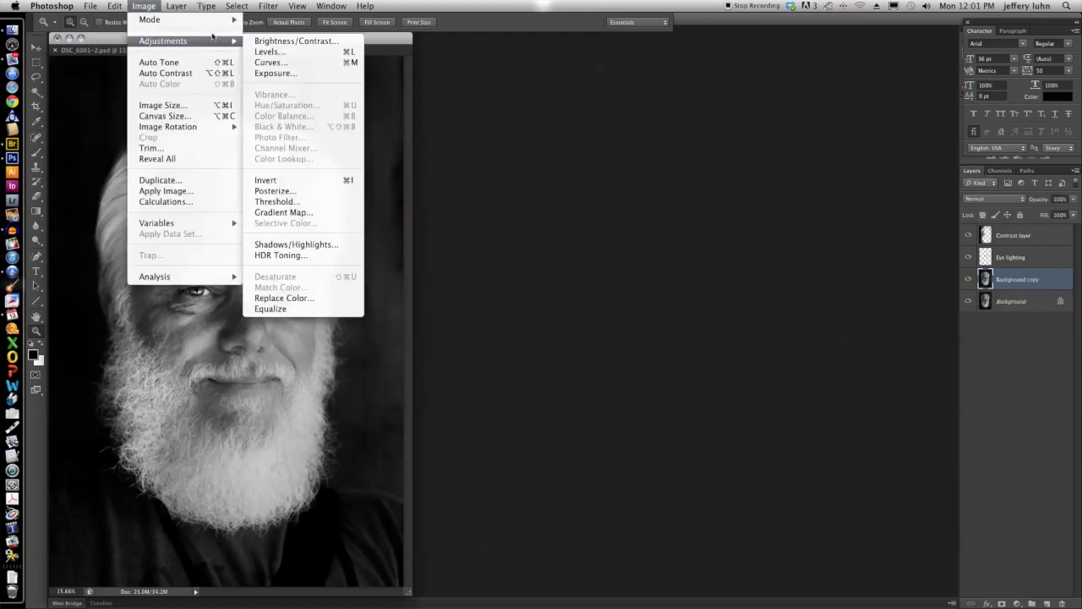
click(274, 41)
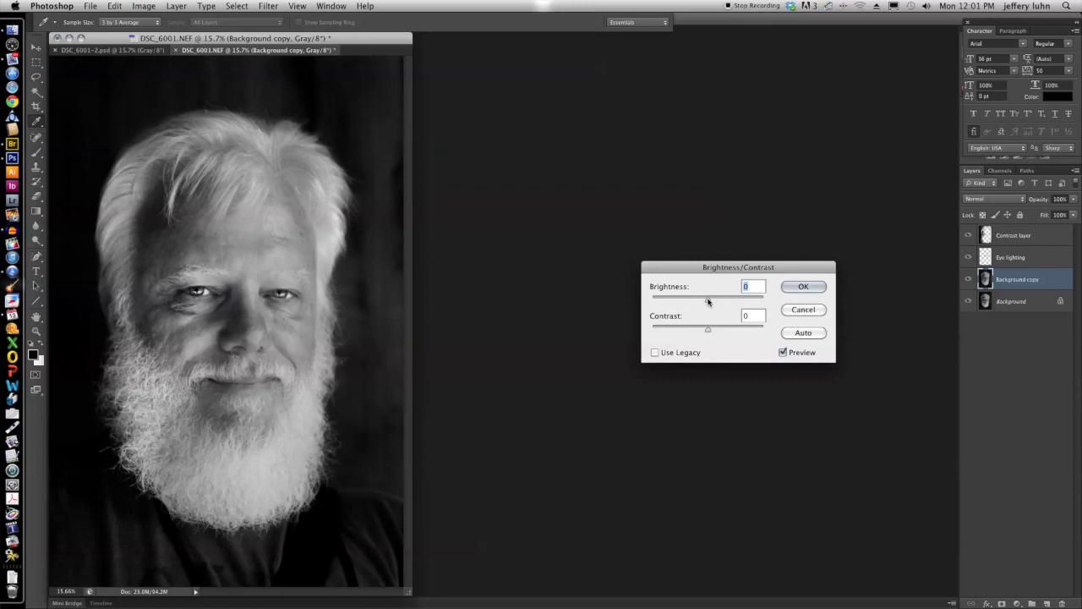
drag(707, 328, 763, 329)
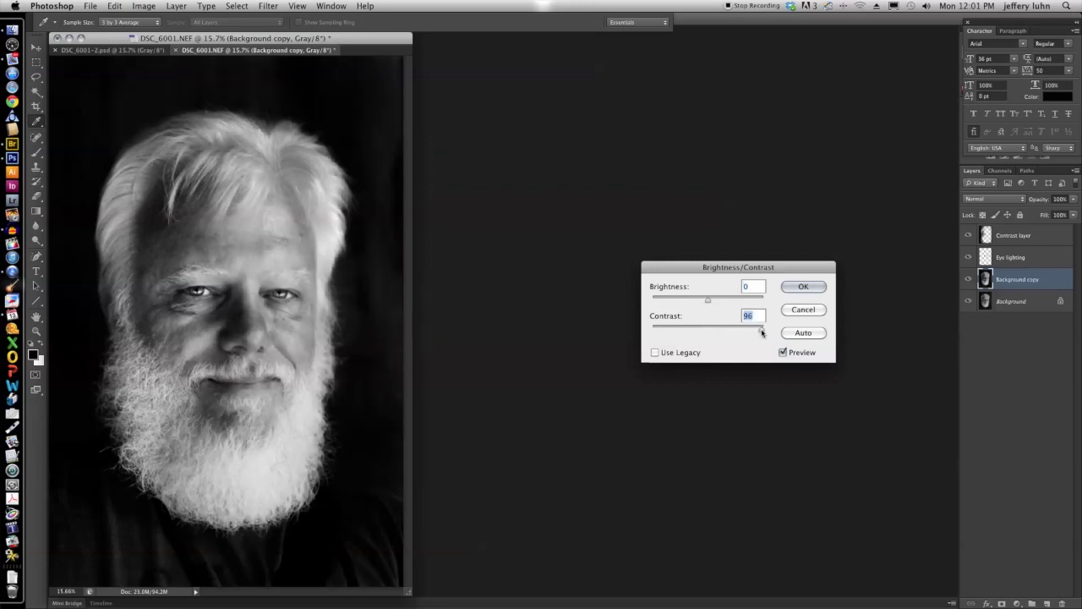
drag(708, 300, 709, 301)
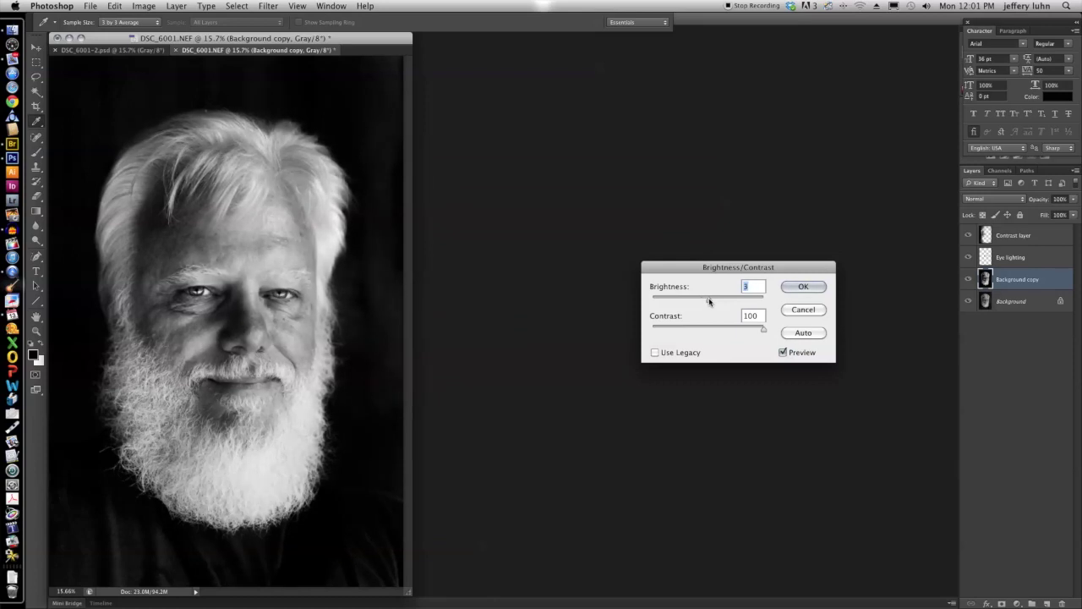
click(764, 329)
click(803, 286)
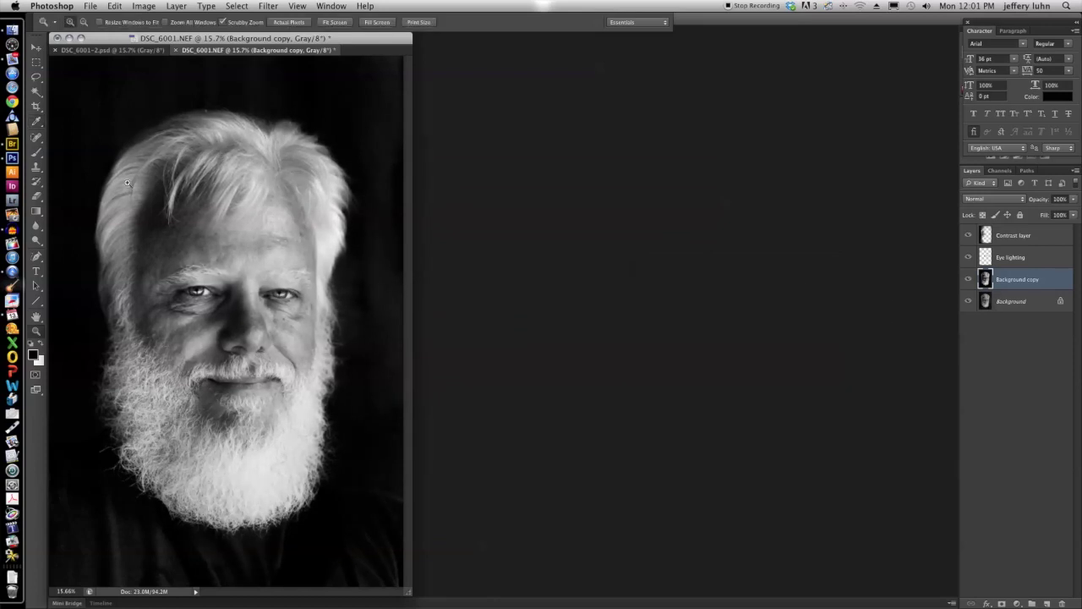
Step: Enlarge the soft Eraser brush to about 1921 px and erase the Background copy layer over most of the portrait, undoing the first stroke
click(35, 197)
click(86, 23)
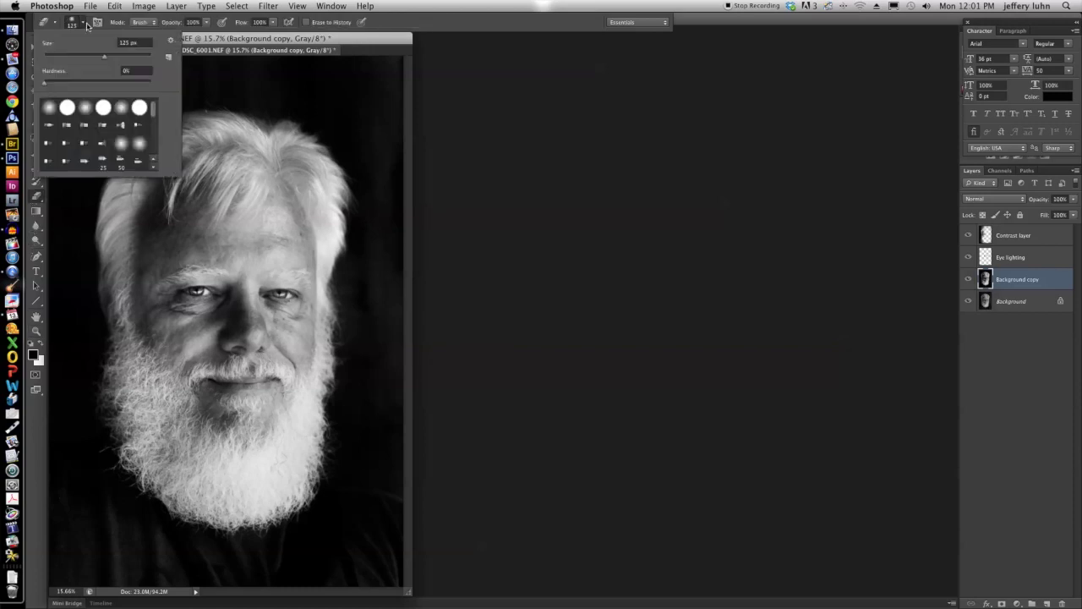
drag(104, 60, 141, 60)
drag(141, 59, 143, 59)
click(216, 154)
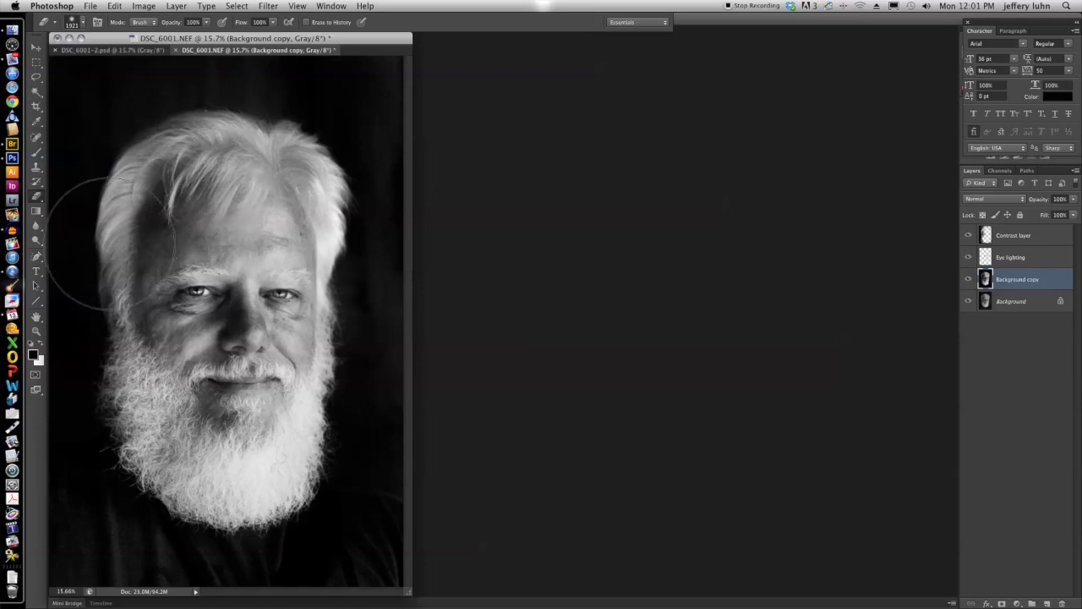
click(114, 6)
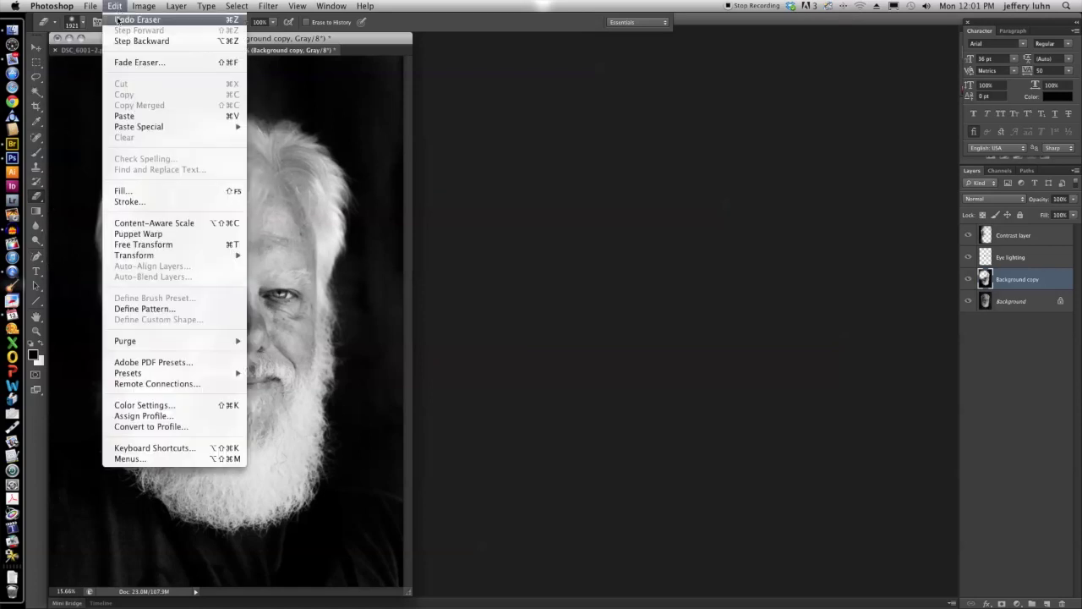
click(117, 18)
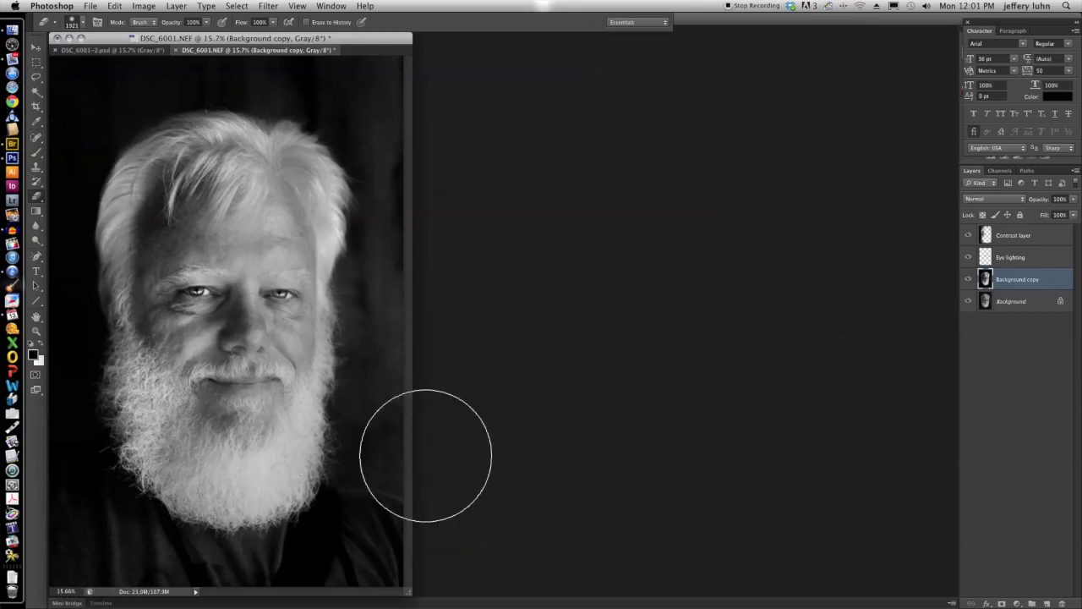
Step: Check the effect of the erased Background copy layer on the portrait by hiding and showing it
click(968, 280)
click(968, 280)
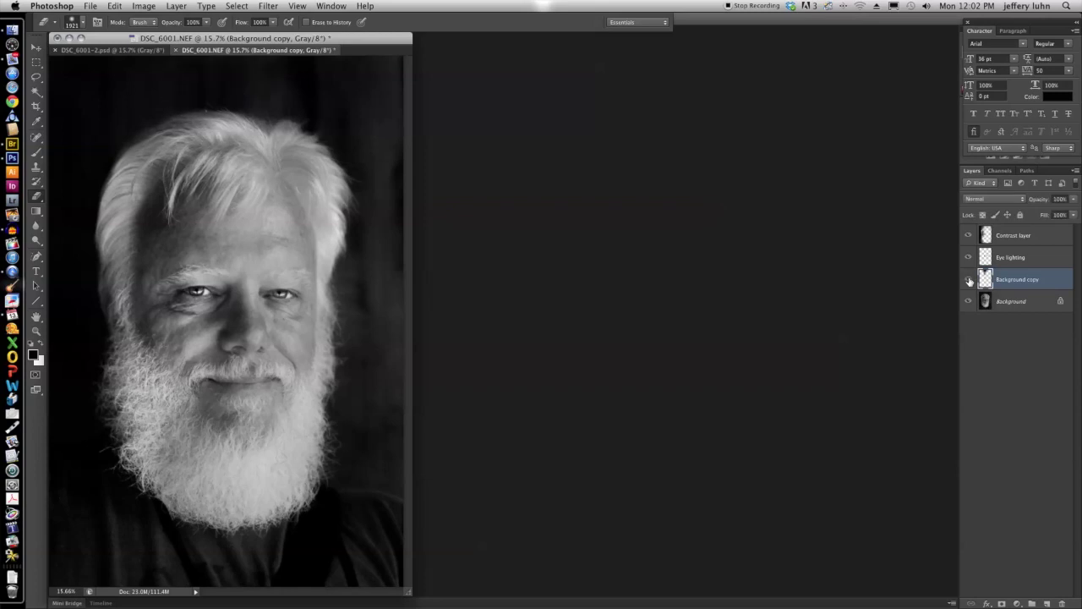
click(969, 279)
click(969, 280)
Step: Compare the retouched DSC_6001.NEF with the finished DSC_6001-2.psd and with the unretouched color version DSC_6001-2
click(36, 48)
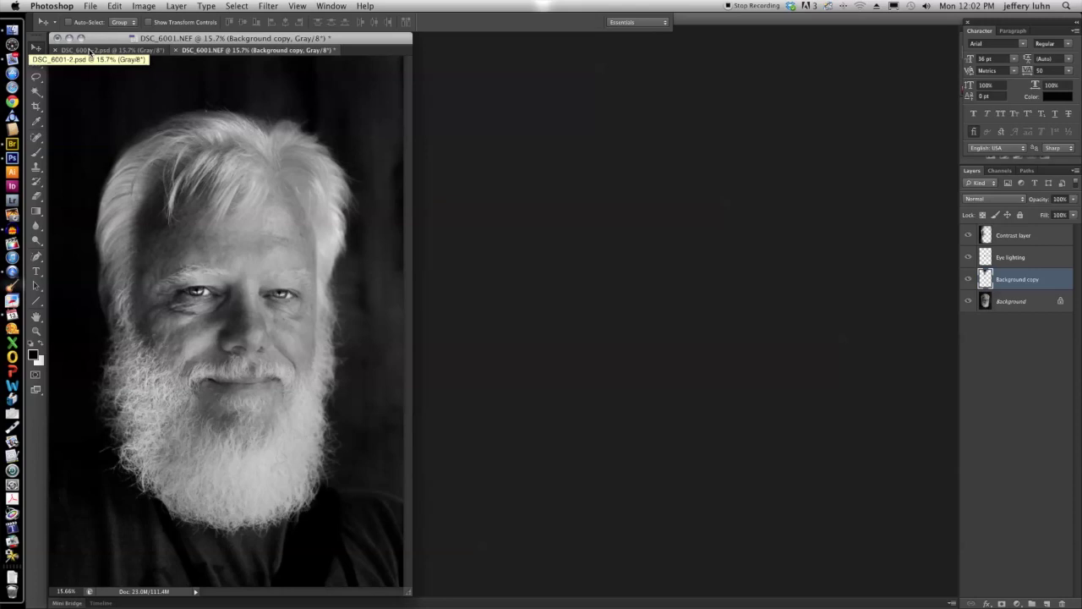
click(89, 51)
drag(117, 39, 119, 40)
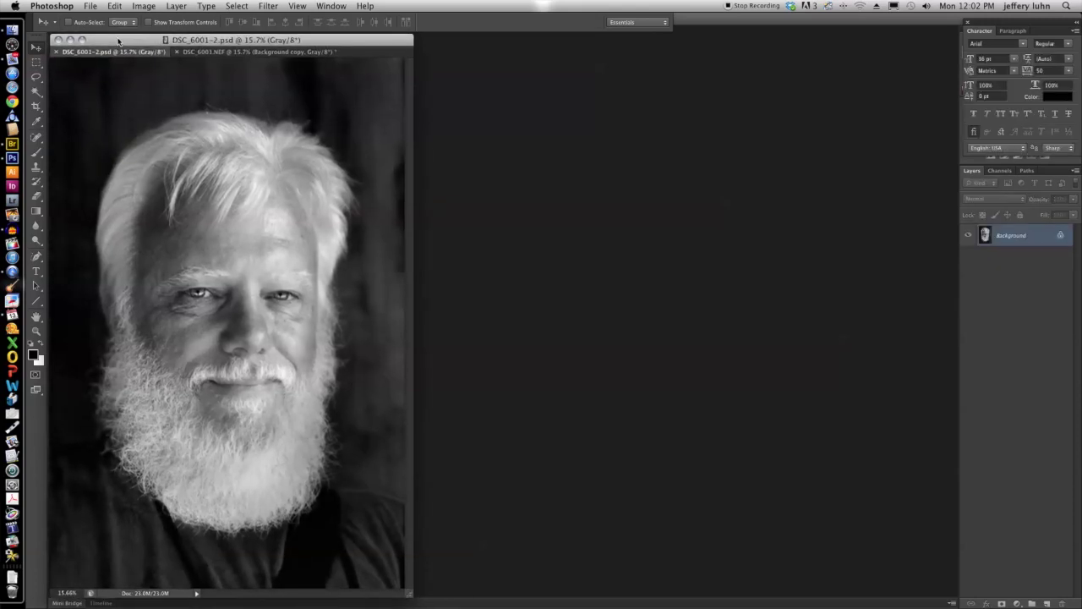
click(227, 52)
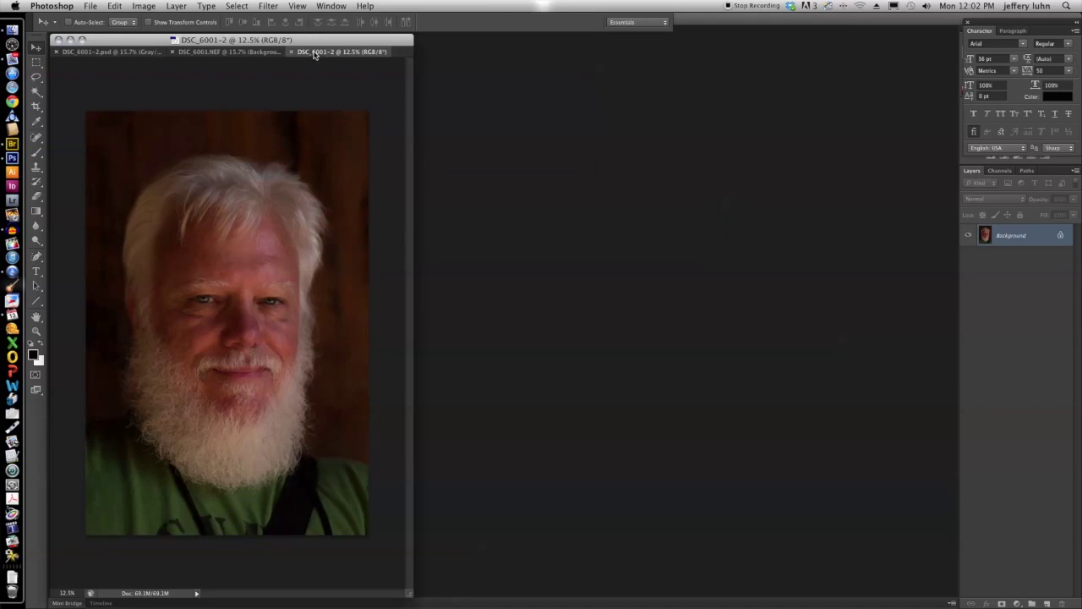
click(258, 53)
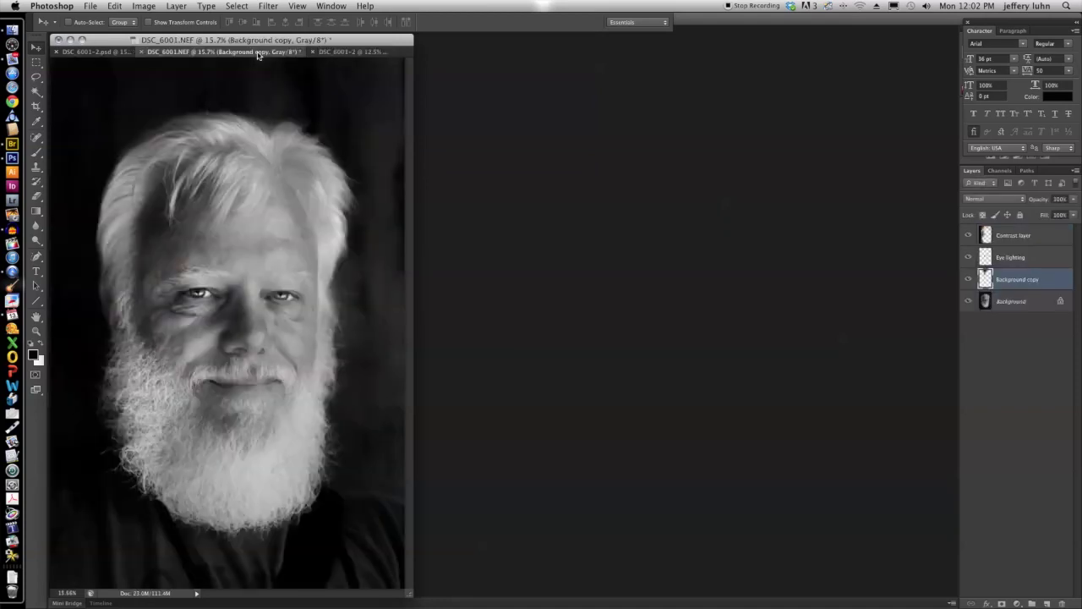